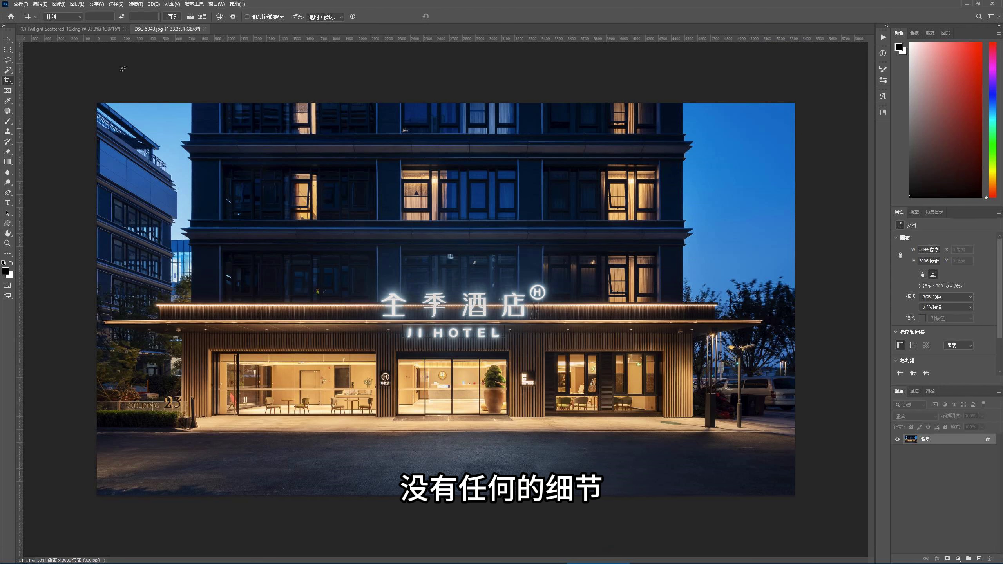
Bring the Twilight Scattered-10.dng sunset sky photo to the front.
{"action": "left_click", "coordinate": [90, 28]}
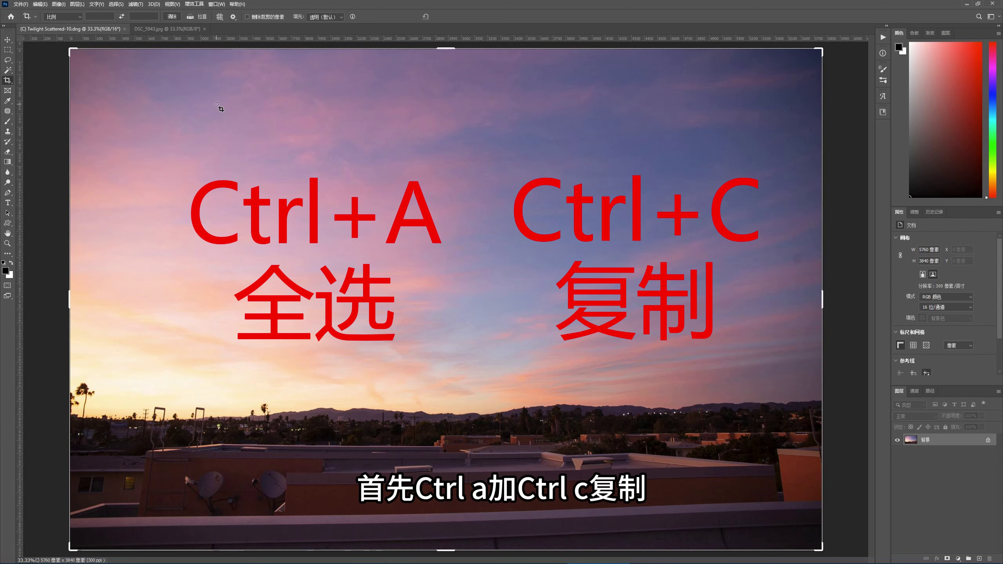
Copy the whole sky image and paste it into the hotel photo as a new layer.
{"action": "key", "text": "ctrl+a"}
{"action": "key", "text": "ctrl+c"}
{"action": "left_click", "coordinate": [165, 29]}
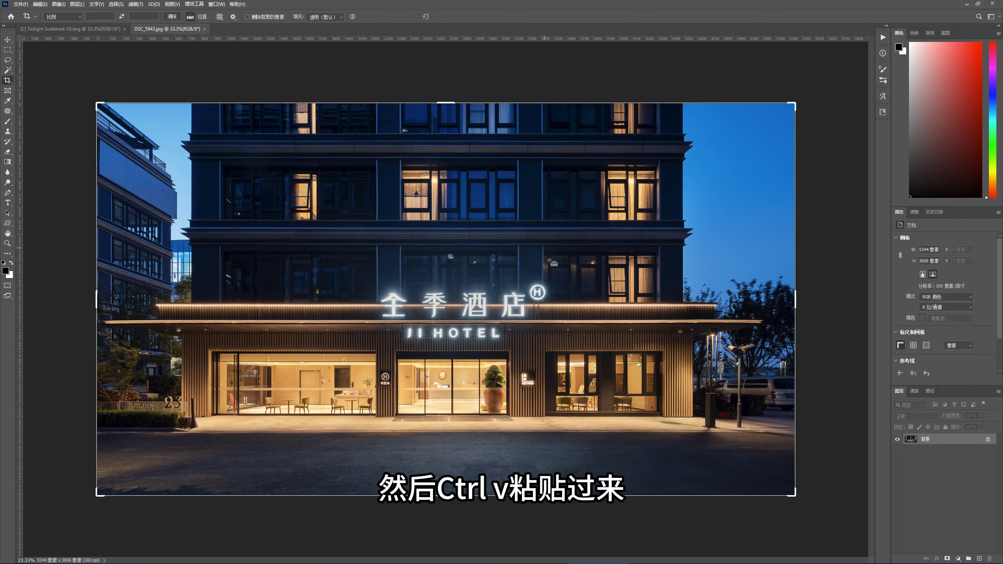
{"action": "key", "text": "ctrl+v"}
{"action": "key", "text": "ctrl+minus"}
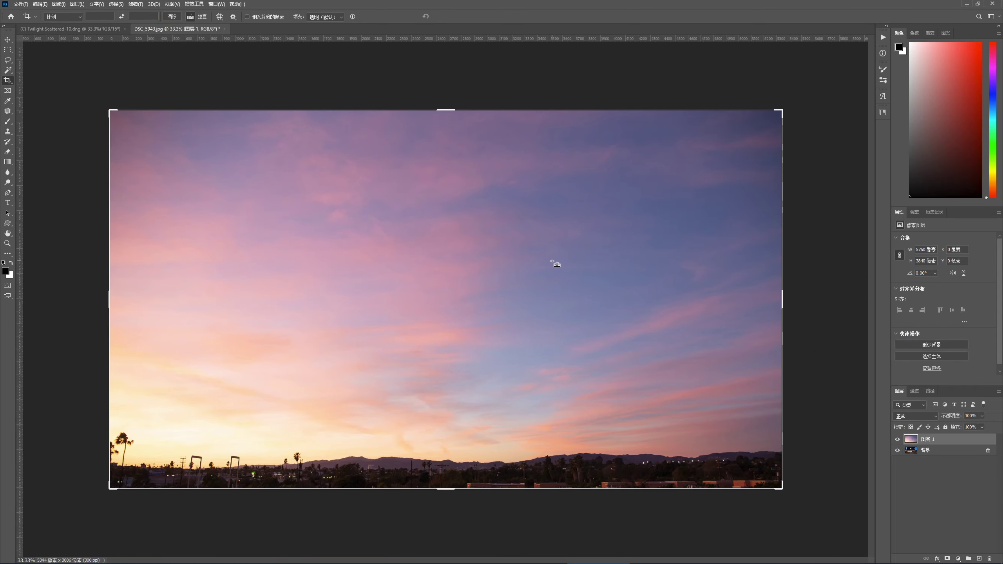
{"action": "left_click_drag", "start_coordinate": [447, 449], "coordinate": [448, 463]}
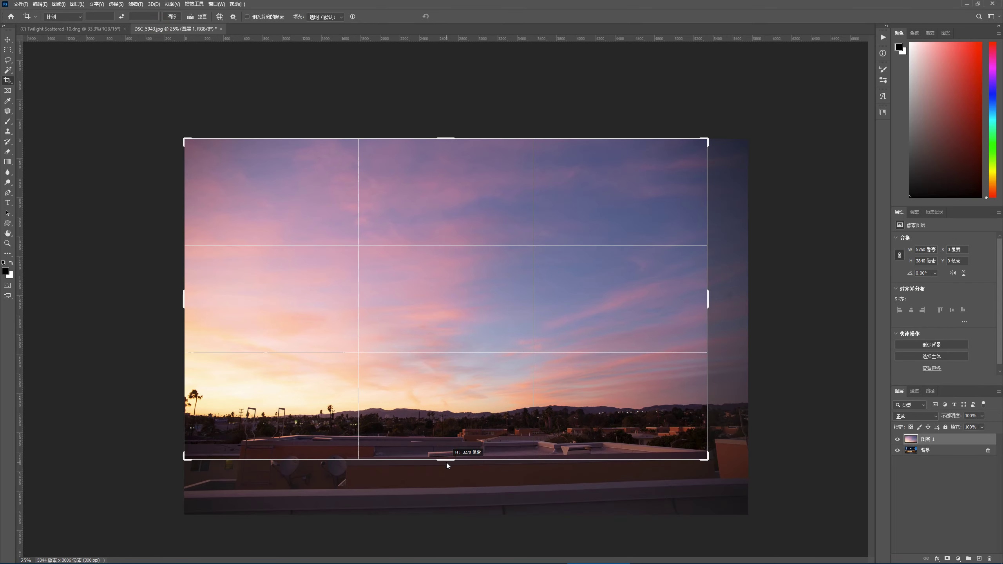
Scale and move the sky layer to fill the frame, then restore its opacity to 100%.
{"action": "key", "text": "ctrl+t"}
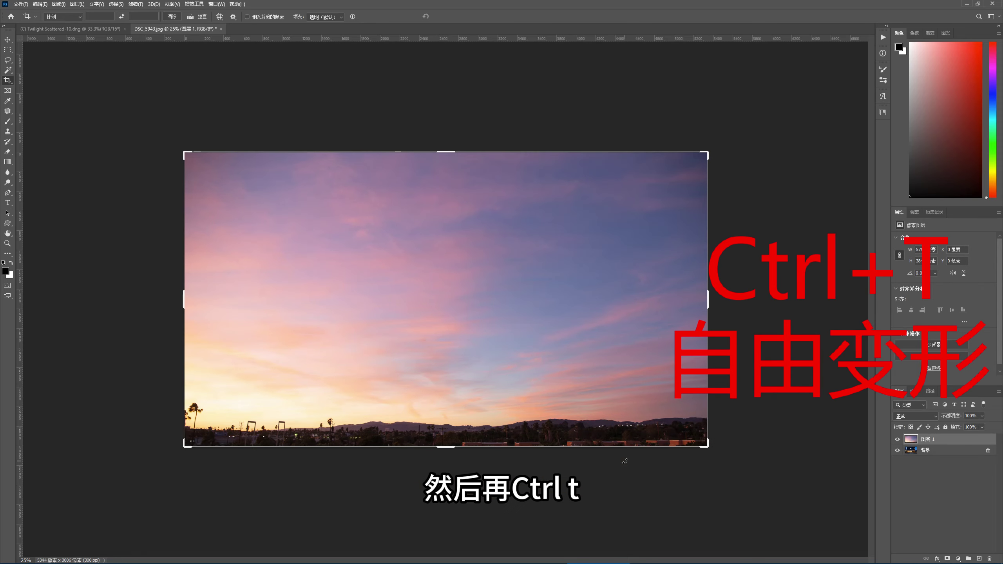
{"action": "key", "text": "ctrl+t"}
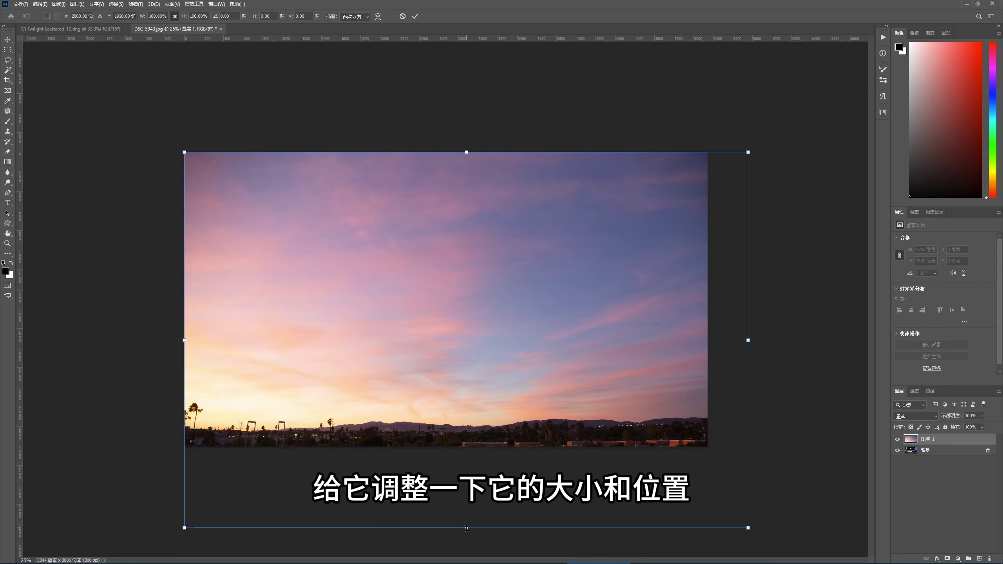
{"action": "mouse_move", "coordinate": [467, 528]}
{"action": "left_mouse_down"}
{"action": "mouse_move", "coordinate": [466, 504]}
{"action": "mouse_move", "coordinate": [495, 482]}
{"action": "left_mouse_up"}
{"action": "left_click_drag", "start_coordinate": [945, 417], "coordinate": [924, 418]}
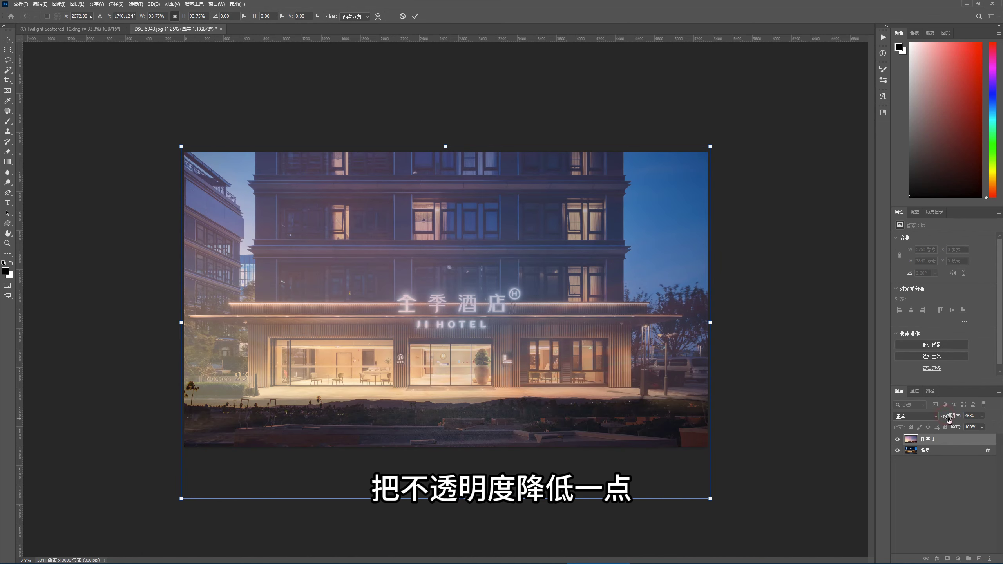
{"action": "left_click_drag", "start_coordinate": [625, 401], "coordinate": [626, 370]}
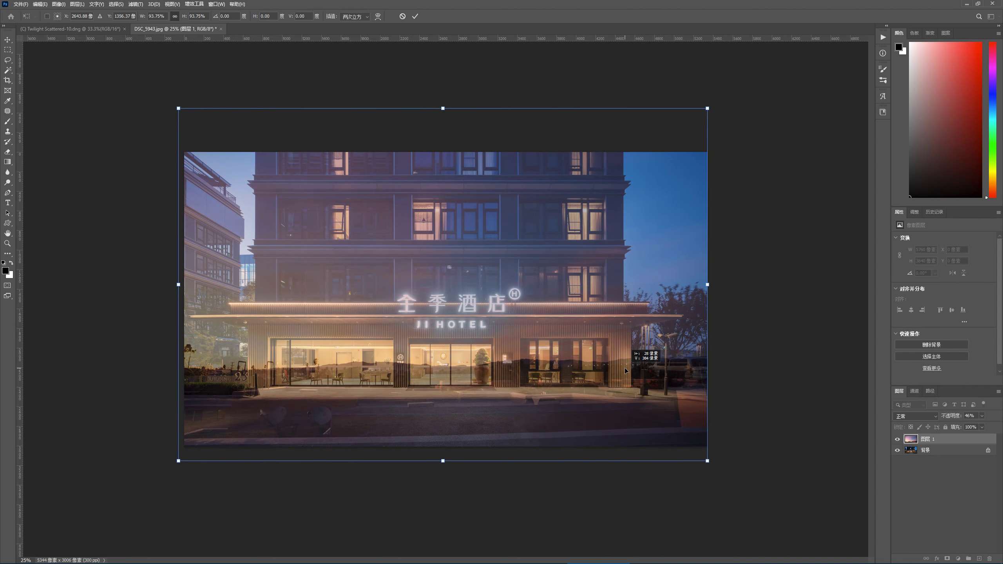
{"action": "left_click_drag", "start_coordinate": [624, 369], "coordinate": [624, 367]}
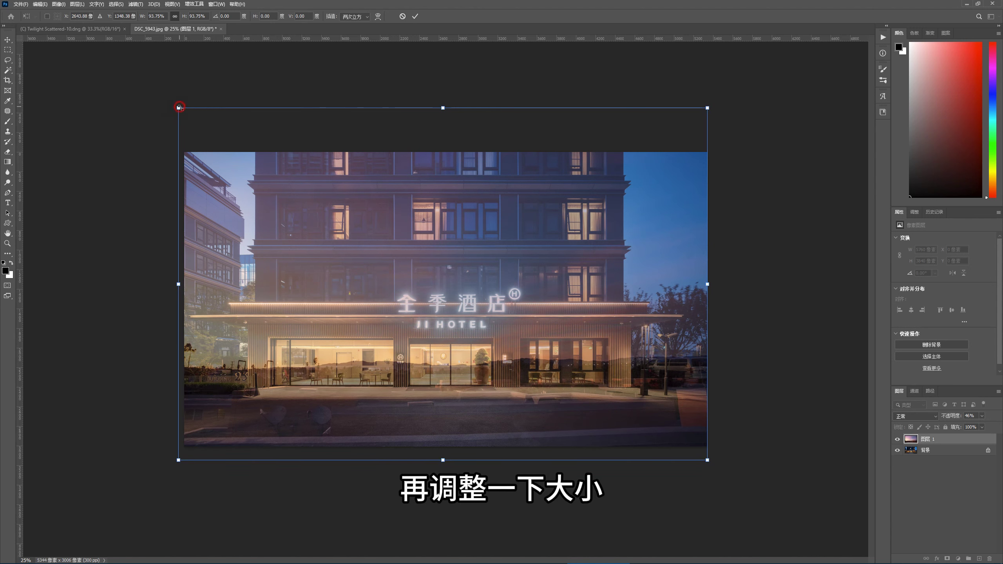
{"action": "left_click_drag", "start_coordinate": [180, 107], "coordinate": [182, 109]}
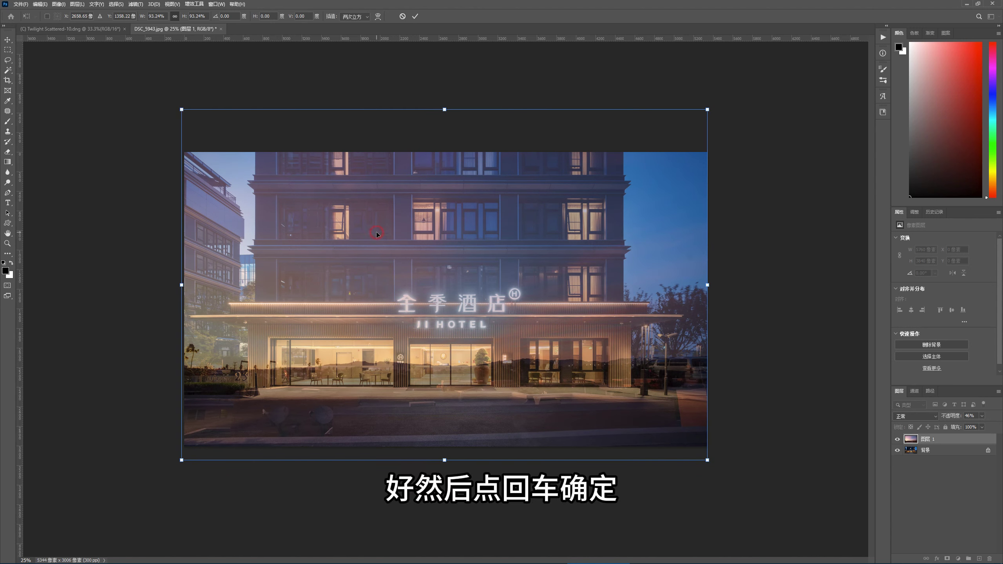
{"action": "left_click_drag", "start_coordinate": [377, 232], "coordinate": [376, 230]}
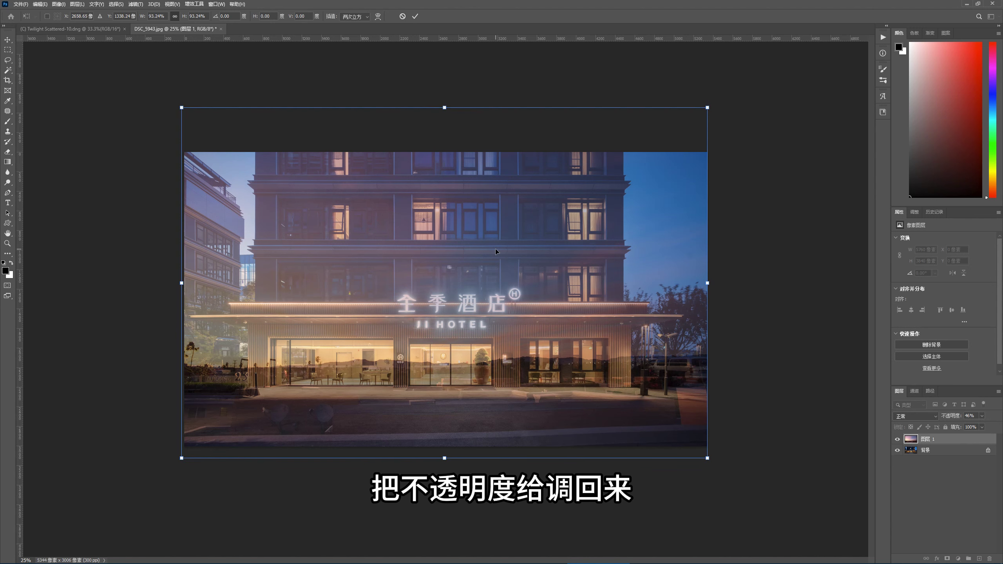
{"action": "key", "text": "c"}
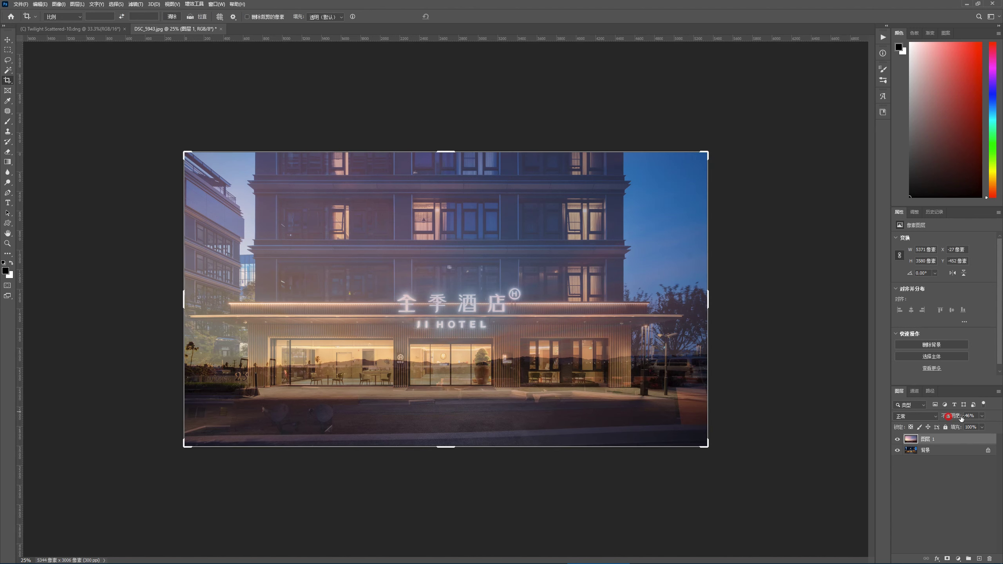
{"action": "left_click_drag", "start_coordinate": [961, 418], "coordinate": [982, 418]}
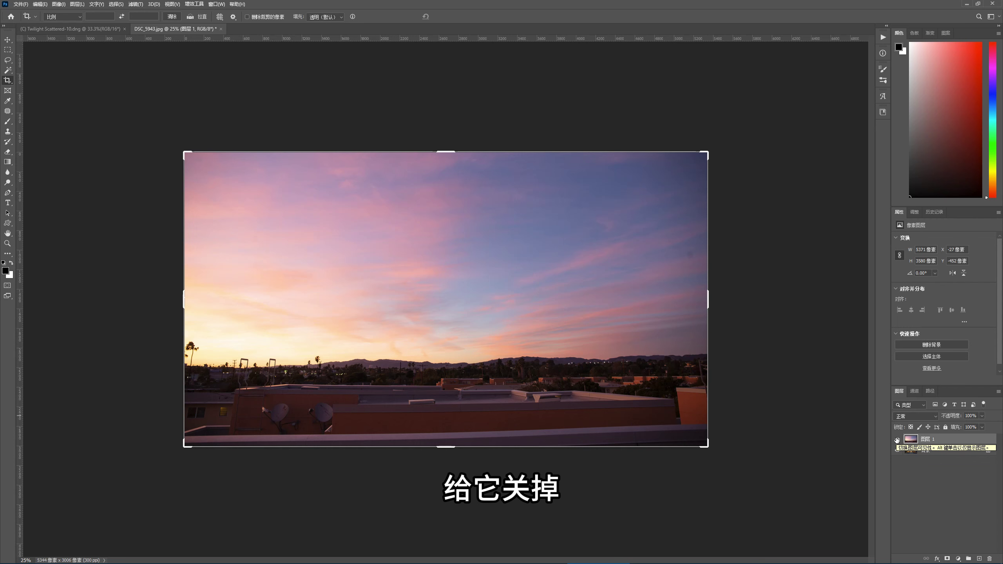
Hide the sky layer (Layer 1) and show the Channels panel.
{"action": "left_click", "coordinate": [897, 440]}
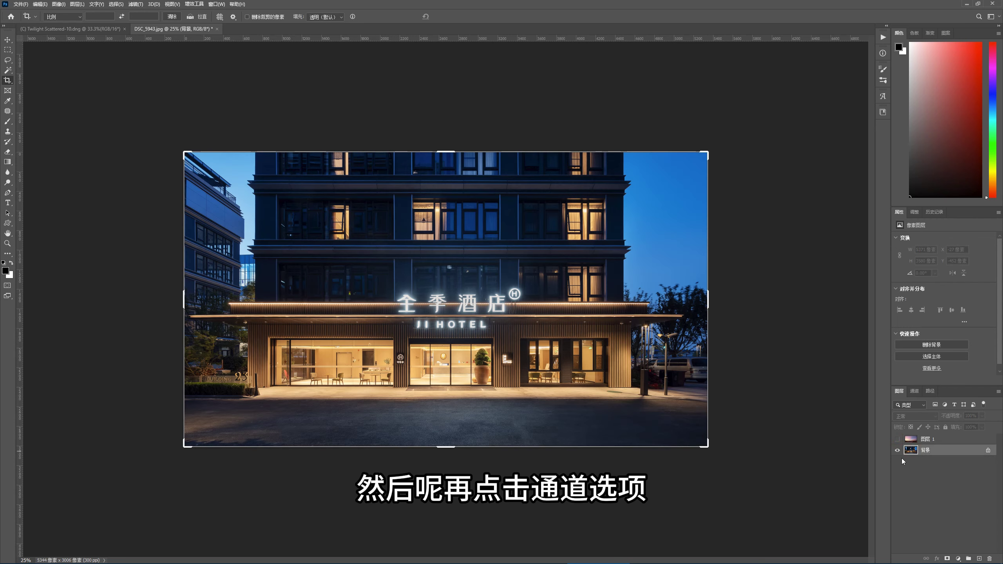
{"action": "left_click", "coordinate": [915, 391]}
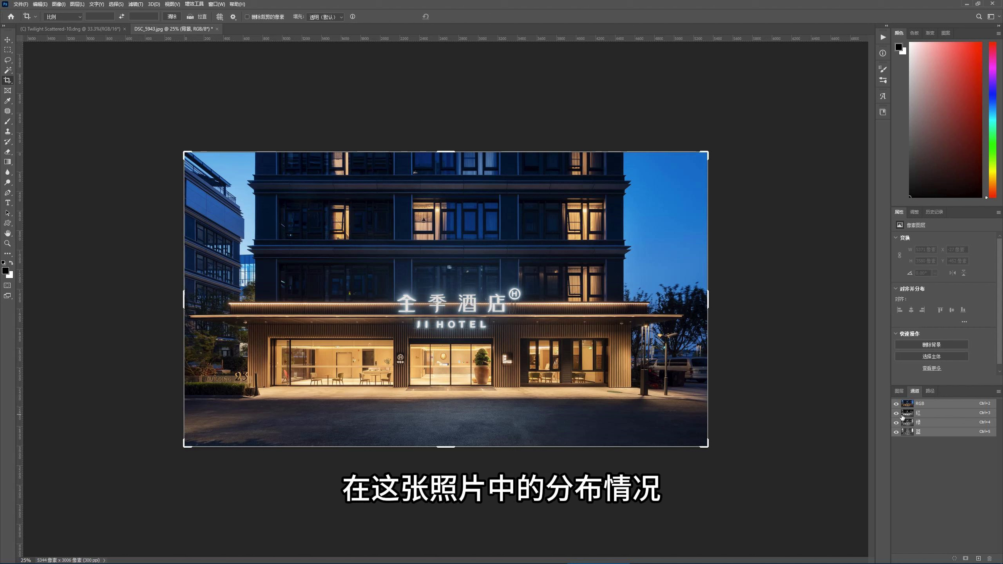
View the Red, Green and Blue channels in turn, ending on Blue with the lightest sky.
{"action": "left_click", "coordinate": [909, 416]}
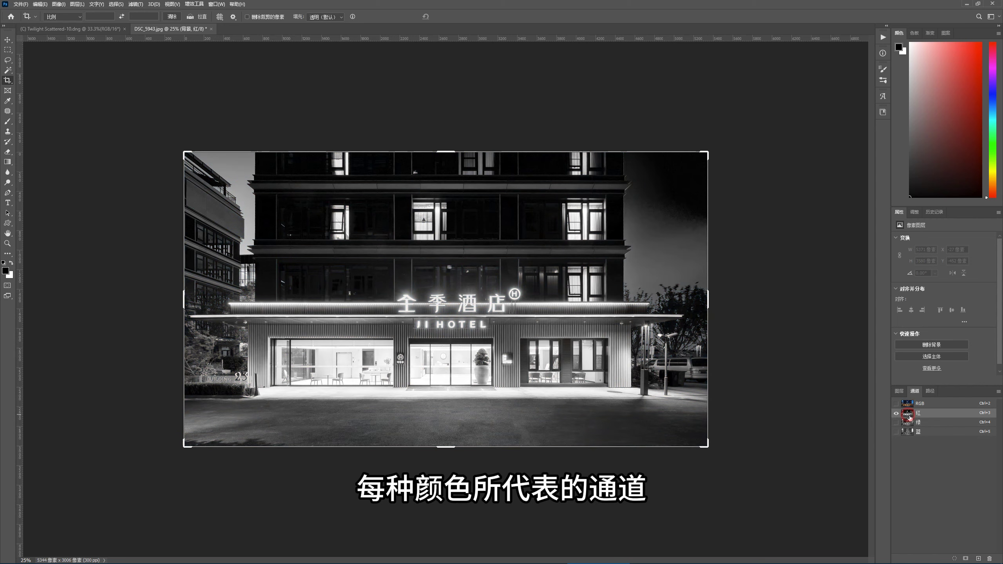
{"action": "left_click", "coordinate": [911, 424]}
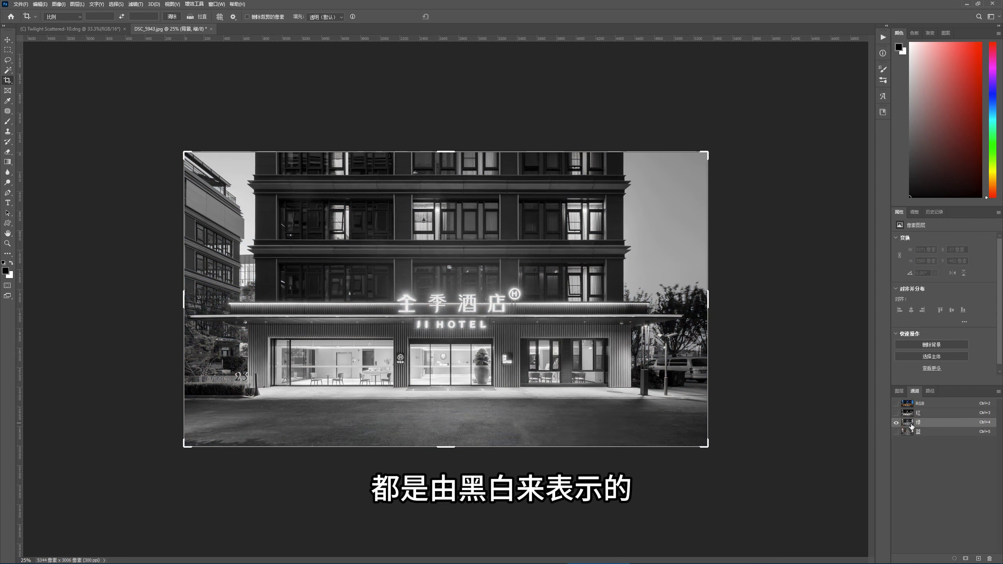
{"action": "left_click", "coordinate": [914, 433]}
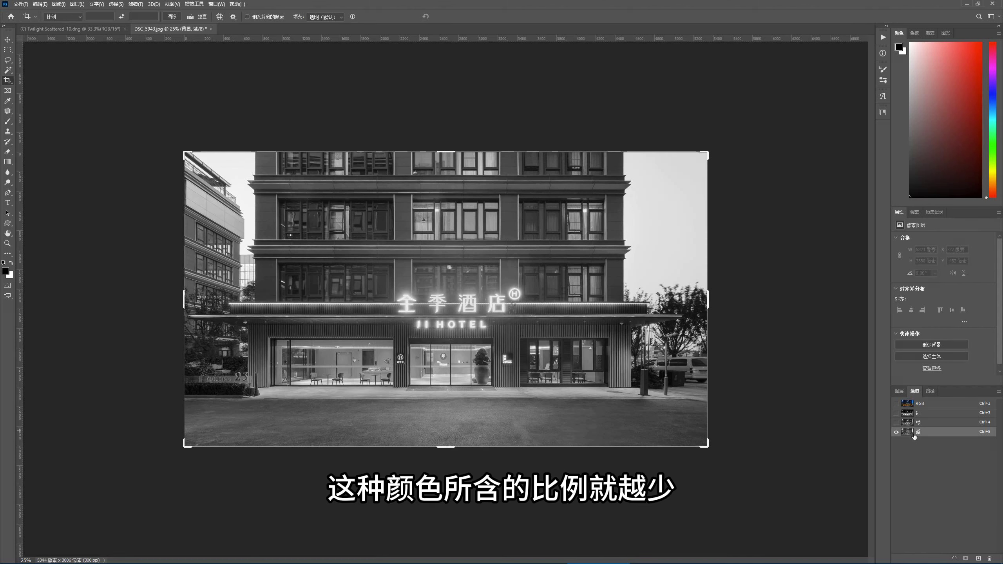
{"action": "left_click", "coordinate": [909, 423]}
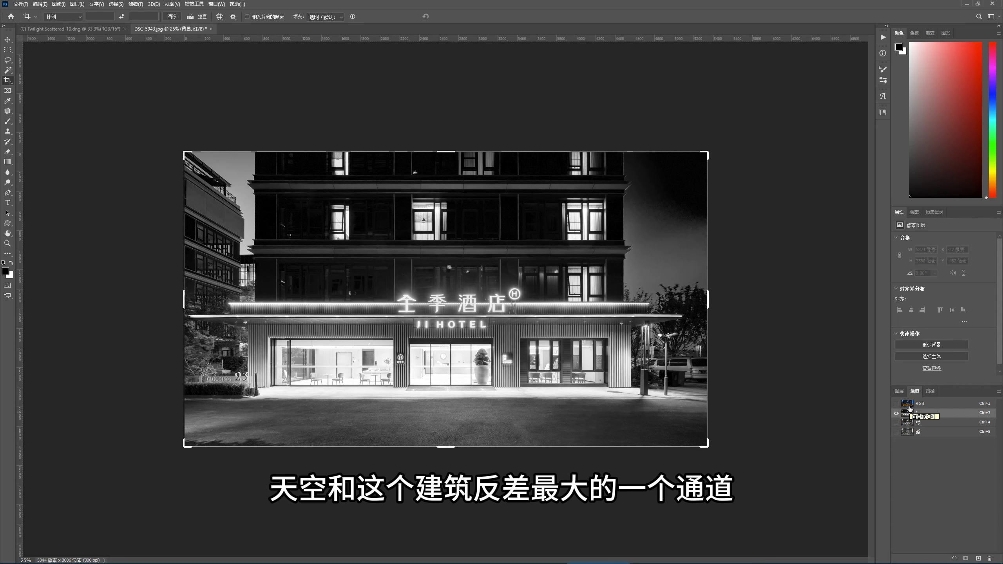
{"action": "left_click", "coordinate": [910, 423]}
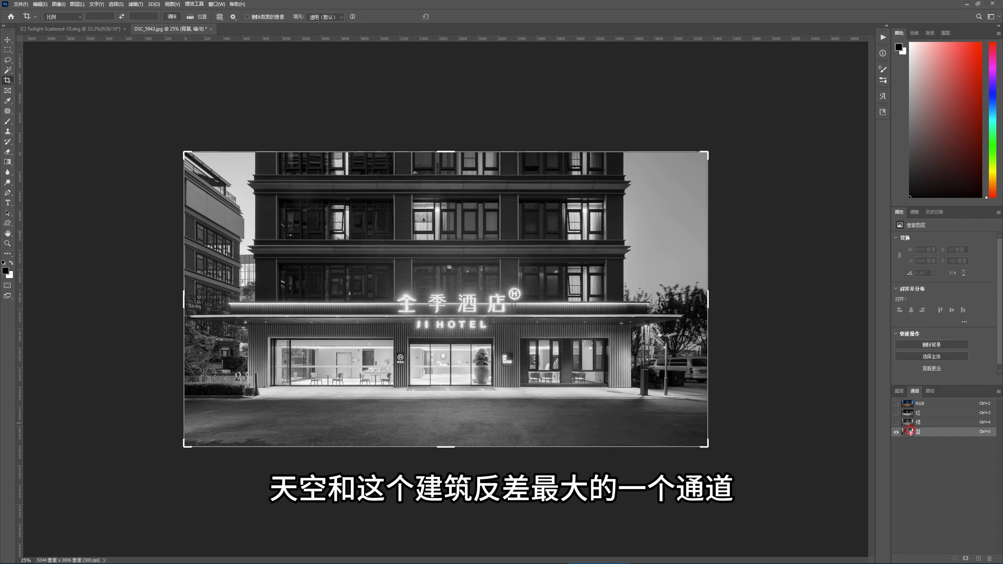
{"action": "left_click", "coordinate": [911, 432]}
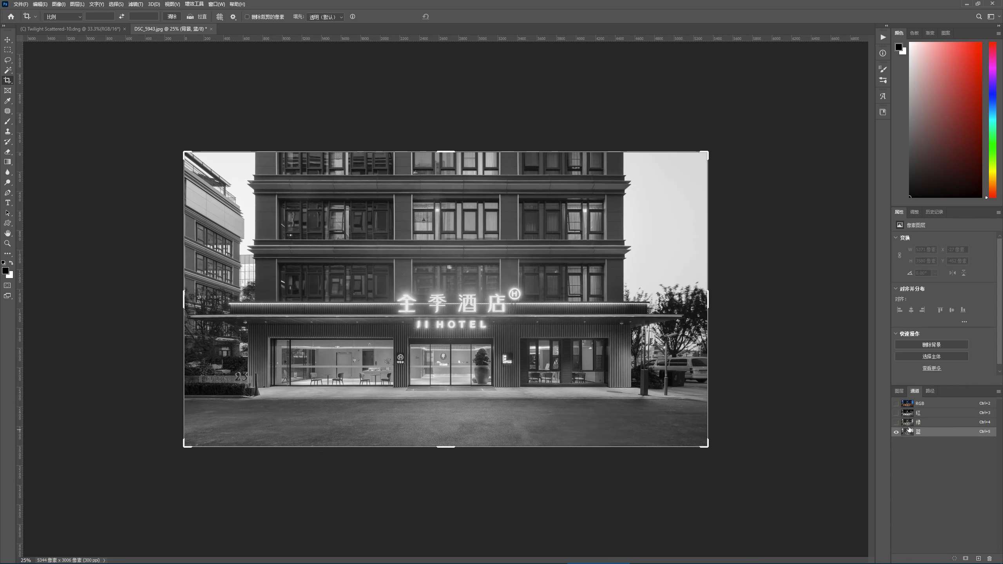
{"action": "left_click", "coordinate": [912, 423]}
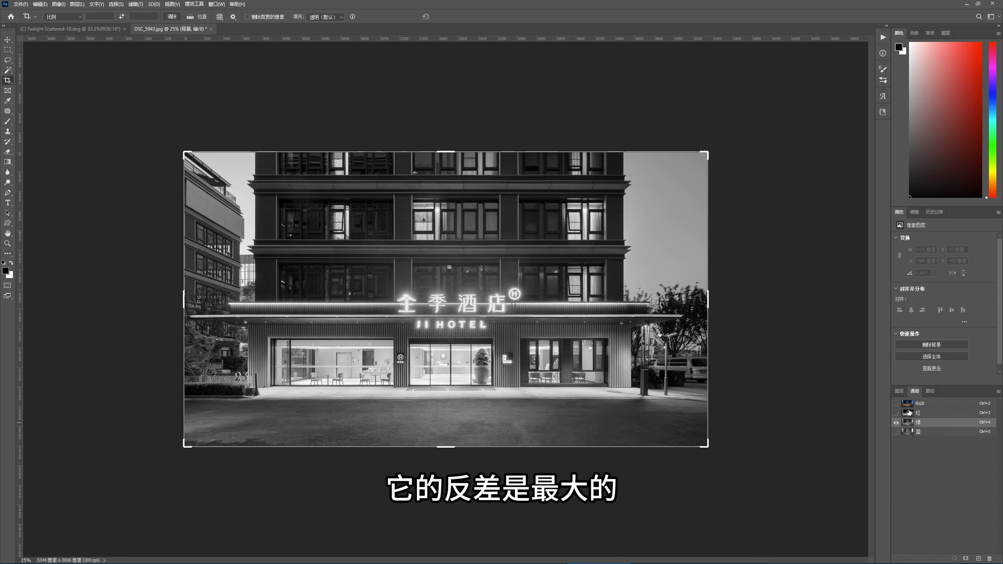
{"action": "left_click", "coordinate": [910, 413]}
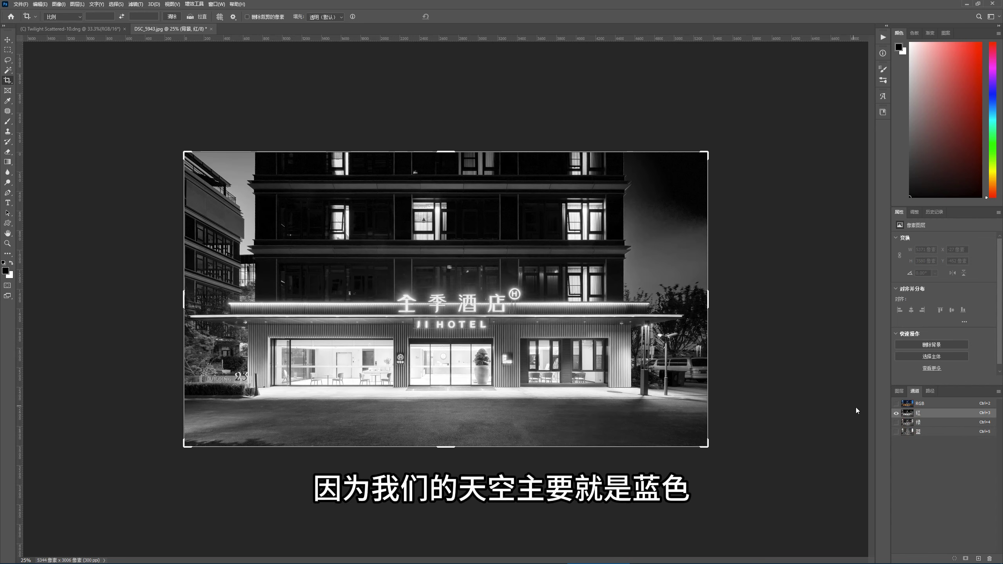
{"action": "left_click", "coordinate": [906, 421]}
{"action": "left_click", "coordinate": [910, 432]}
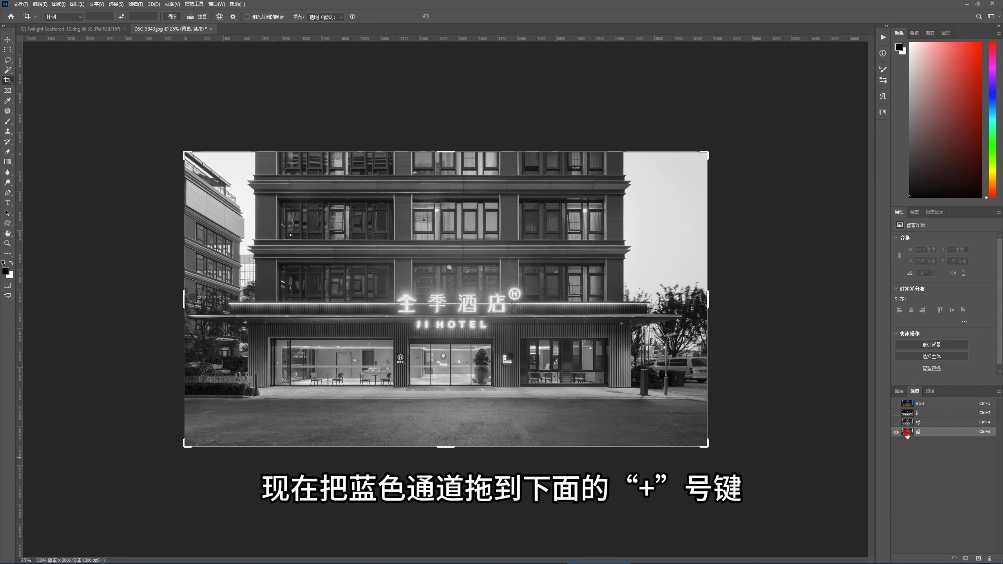
Duplicate the Blue channel into a new Blue copy channel.
{"action": "mouse_move", "coordinate": [907, 433]}
{"action": "left_mouse_down"}
{"action": "mouse_move", "coordinate": [983, 538]}
{"action": "mouse_move", "coordinate": [979, 559]}
{"action": "left_mouse_up"}
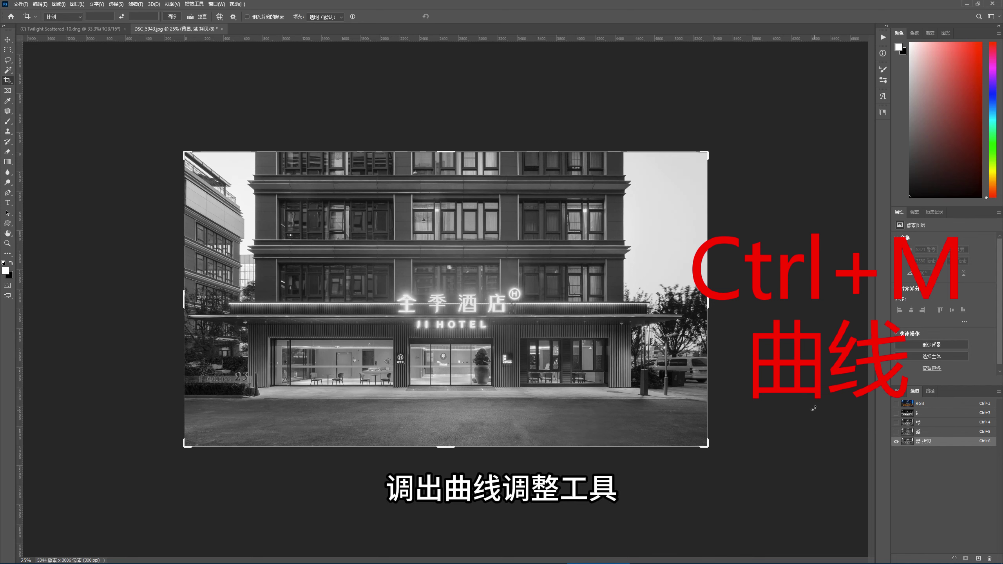
Apply Curves to Blue copy with black point near 130 and white point at 196.
{"action": "key", "text": "ctrl+m"}
{"action": "left_click_drag", "start_coordinate": [724, 173], "coordinate": [801, 173]}
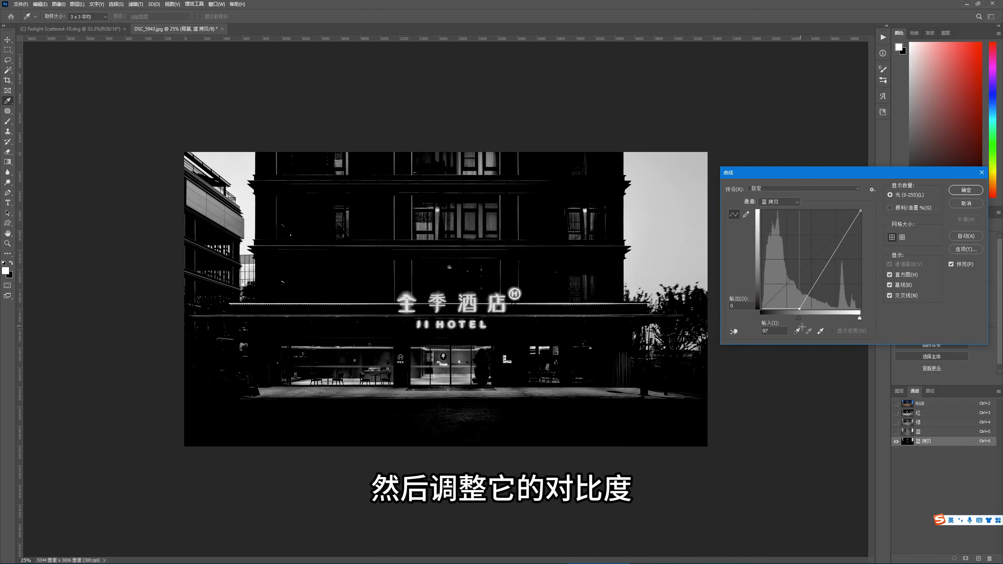
{"action": "mouse_move", "coordinate": [763, 310]}
{"action": "left_mouse_down"}
{"action": "mouse_move", "coordinate": [812, 309]}
{"action": "mouse_move", "coordinate": [837, 340]}
{"action": "left_mouse_up"}
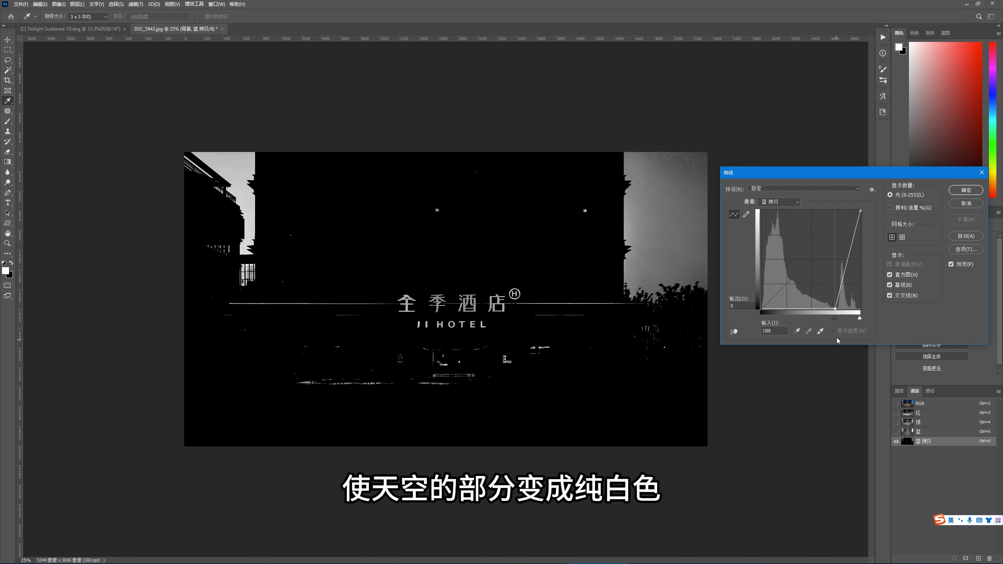
{"action": "left_click_drag", "start_coordinate": [861, 210], "coordinate": [838, 205]}
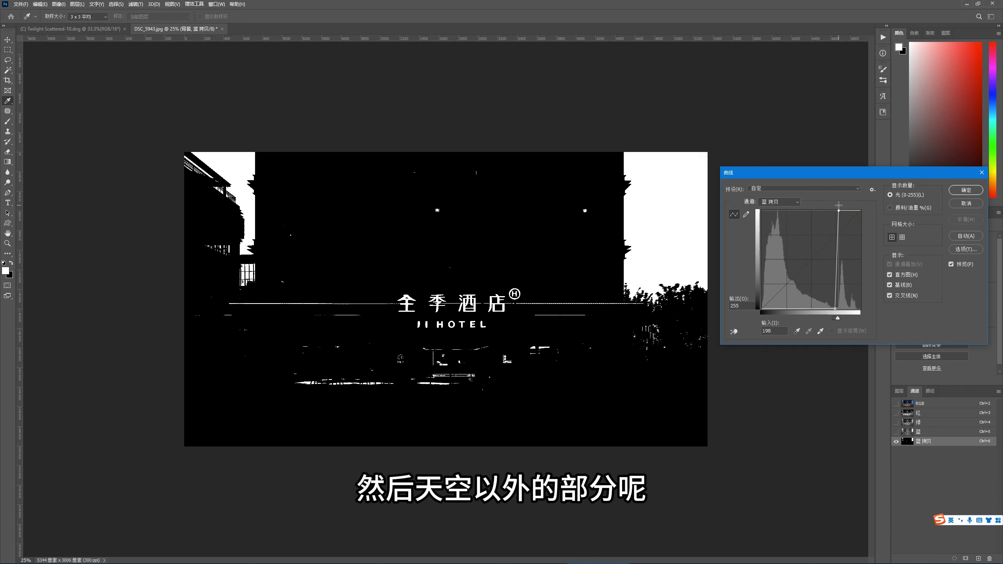
{"action": "left_click", "coordinate": [837, 309]}
{"action": "left_click", "coordinate": [838, 211]}
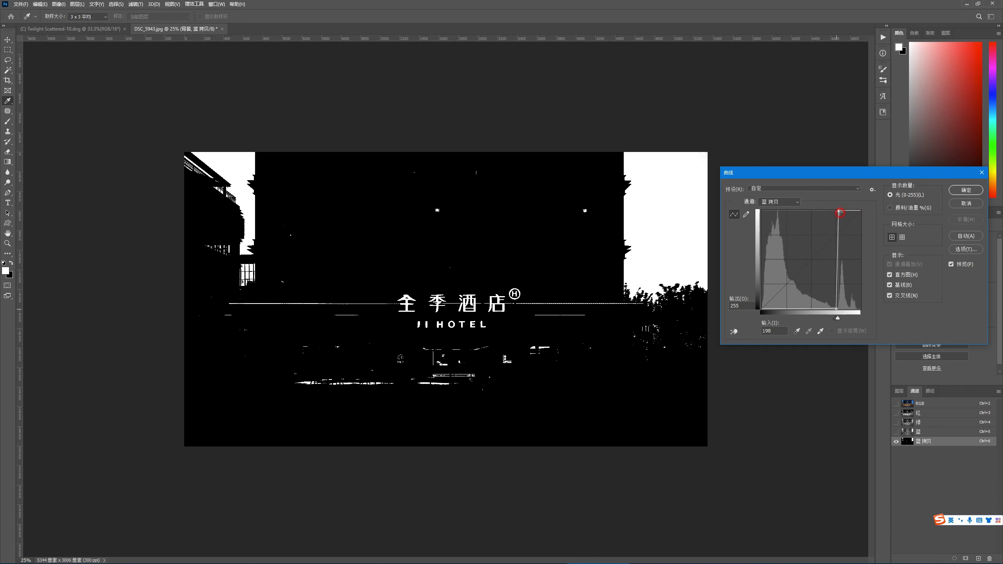
{"action": "left_click", "coordinate": [962, 191]}
{"action": "key", "text": "c"}
{"action": "key", "text": "ctrl+plus"}
{"action": "key", "text": "ctrl+plus"}
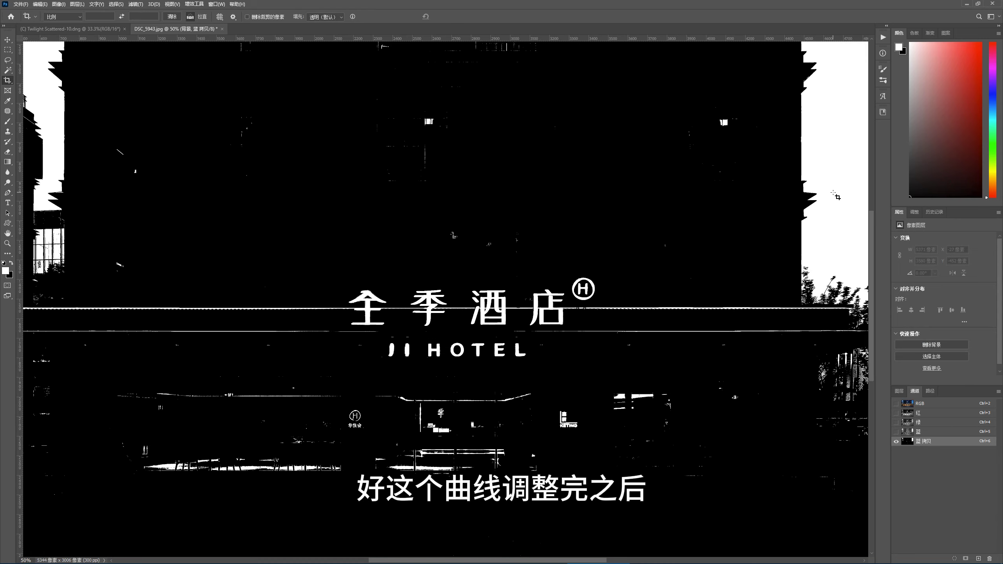
Zoom in on the rooftop and fill a pen-traced roof strip with black.
{"action": "left_click_drag", "start_coordinate": [269, 172], "coordinate": [483, 312]}
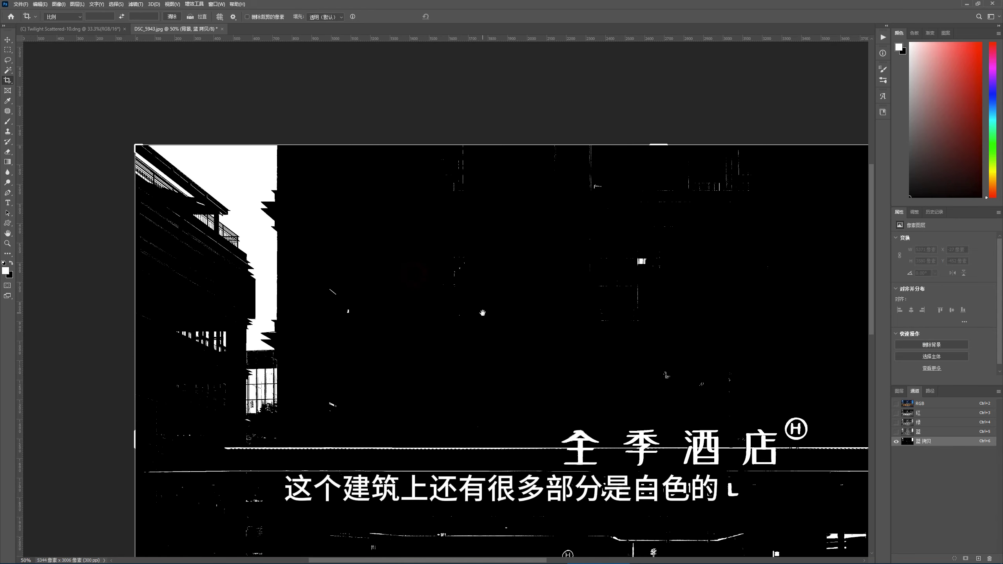
{"action": "key", "text": "ctrl+plus"}
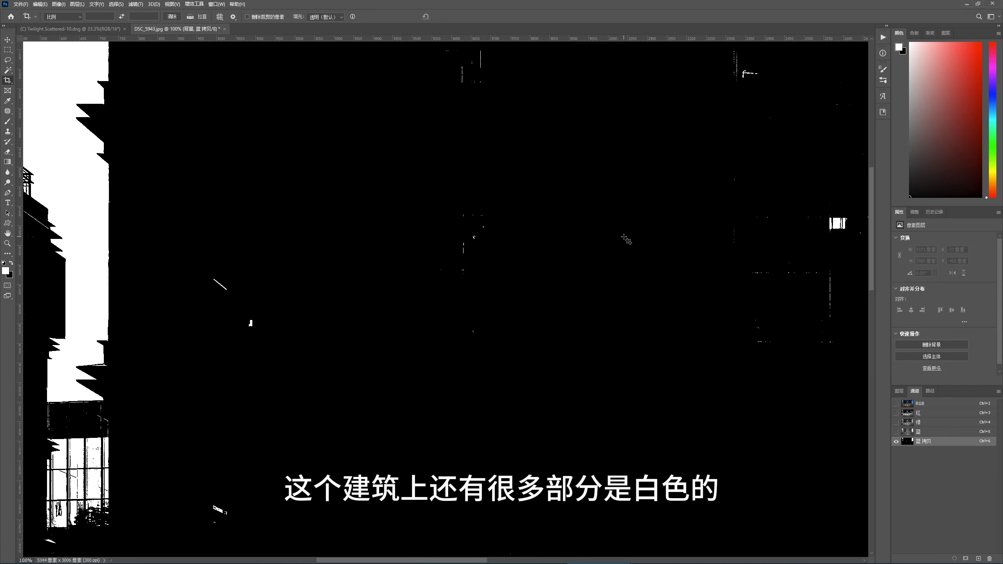
{"action": "left_click_drag", "start_coordinate": [232, 209], "coordinate": [426, 336]}
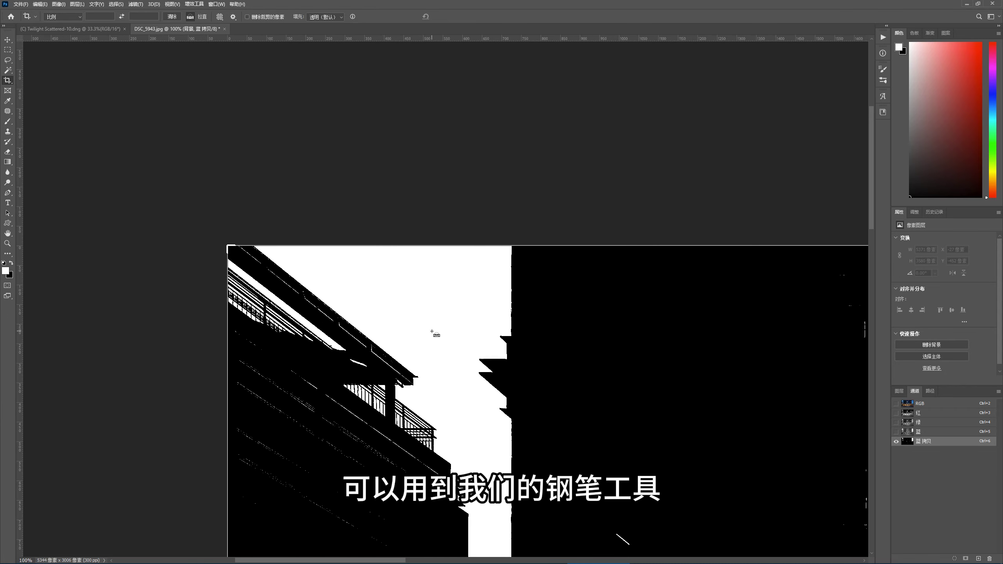
{"action": "key", "text": "ctrl+plus"}
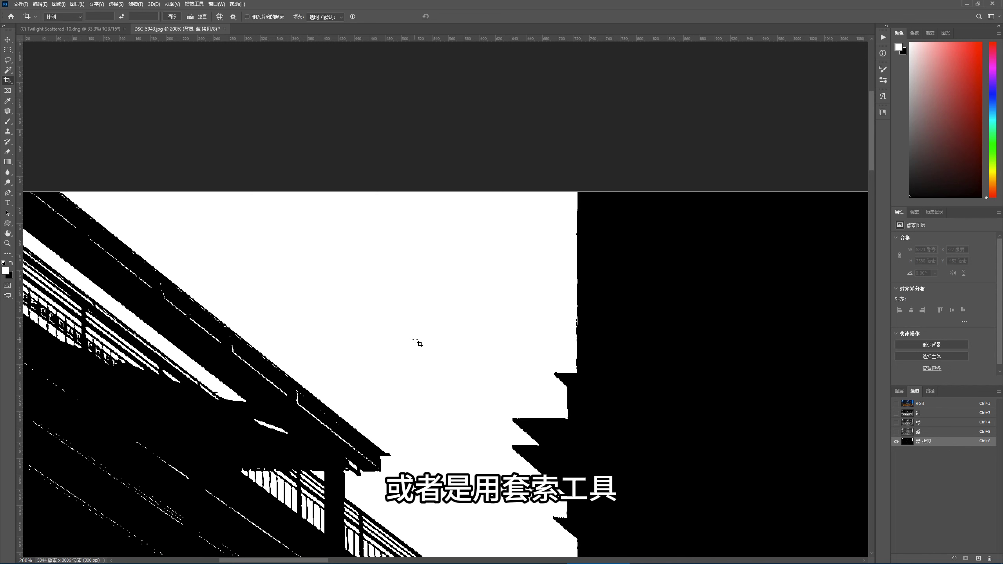
{"action": "key", "text": "p"}
{"action": "left_click_drag", "start_coordinate": [374, 336], "coordinate": [484, 320]}
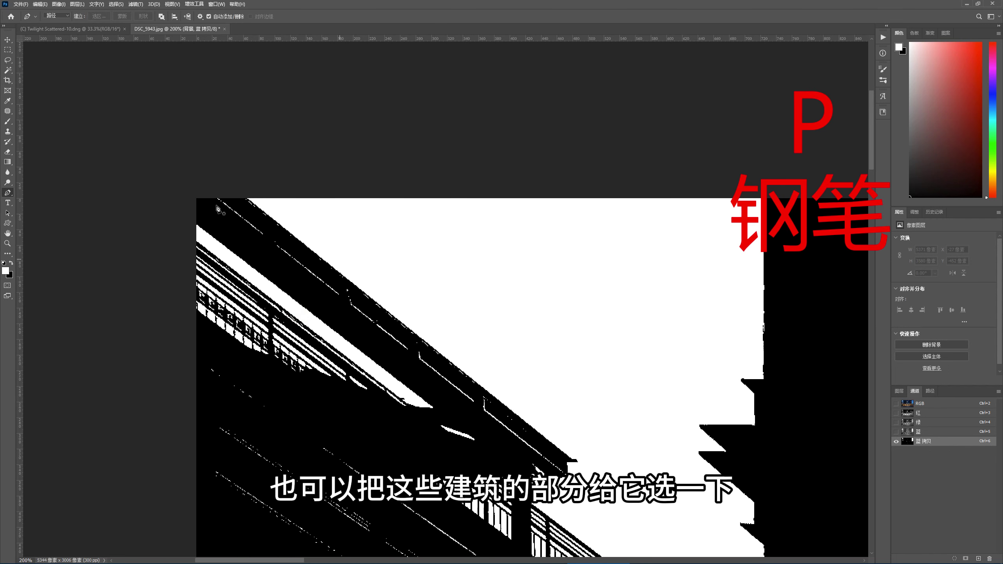
{"action": "left_click", "coordinate": [246, 199]}
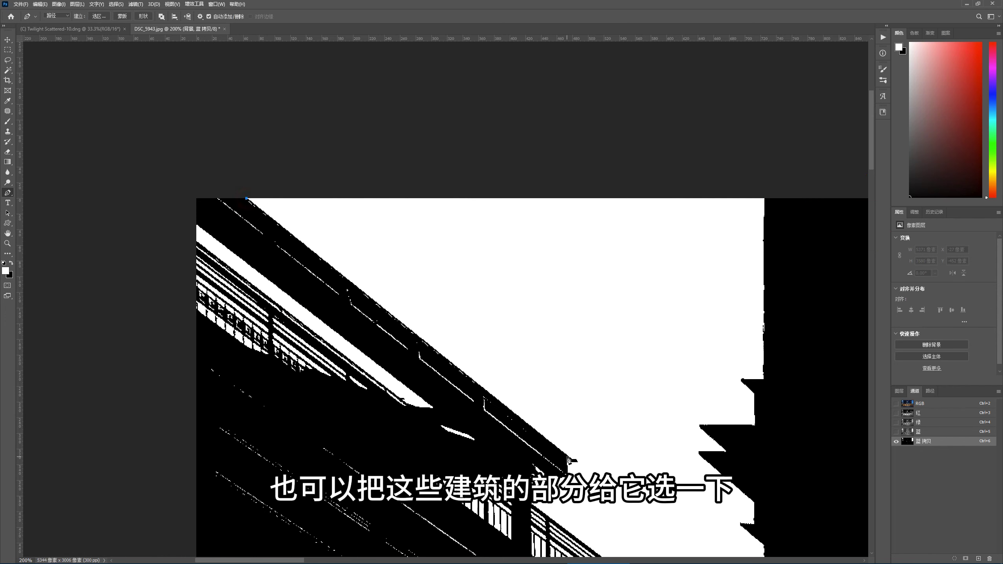
{"action": "left_click", "coordinate": [568, 456]}
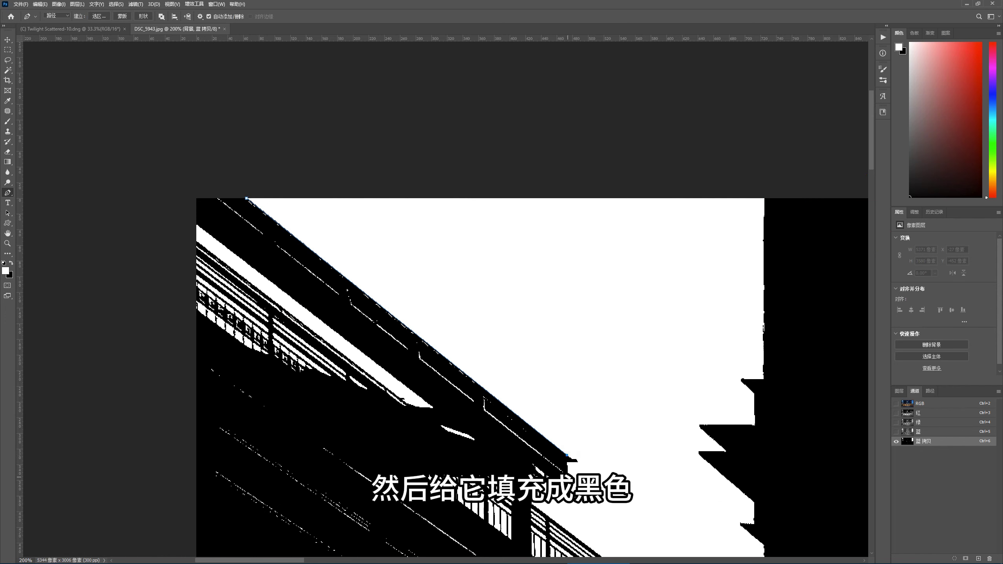
{"action": "left_click", "coordinate": [568, 476]}
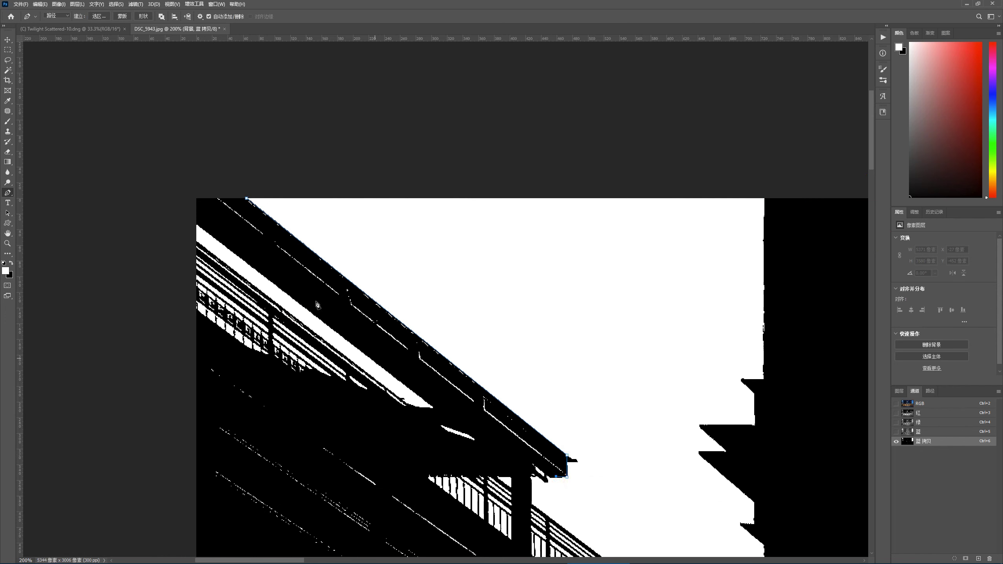
{"action": "left_click", "coordinate": [264, 266]}
{"action": "left_click", "coordinate": [179, 192]}
{"action": "left_click", "coordinate": [247, 198]}
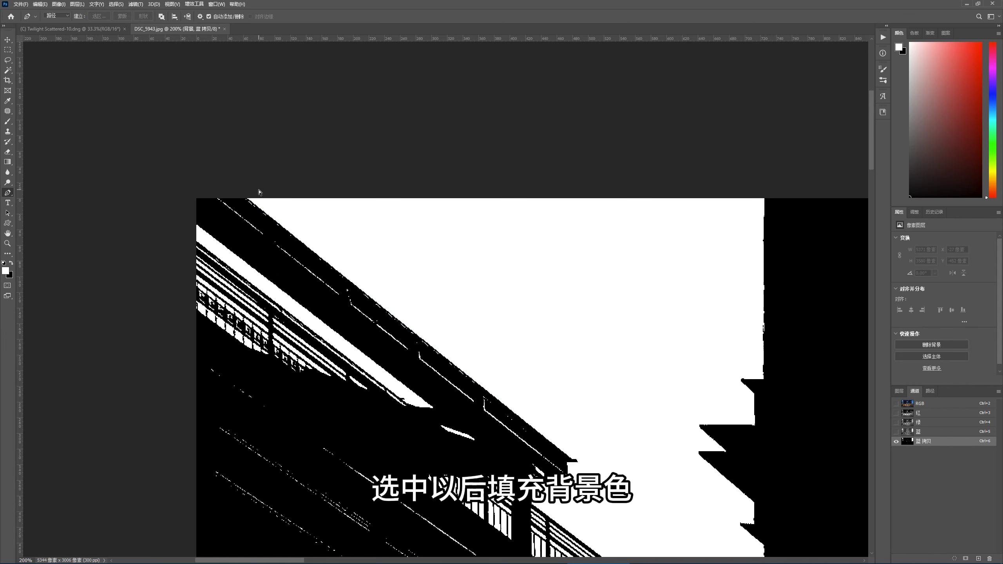
{"action": "key", "text": "ctrl+Return"}
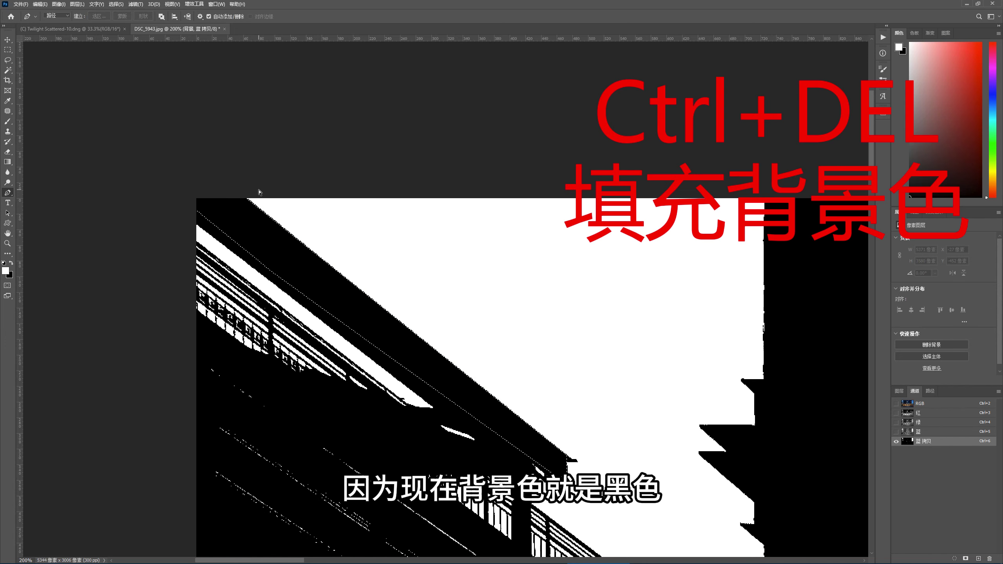
{"action": "key", "text": "ctrl+Delete"}
Trace the building edge beside the trees, fill it black, and deselect.
{"action": "scroll", "coordinate": [253, 193], "scroll_direction": "down", "scroll_amount": 5}
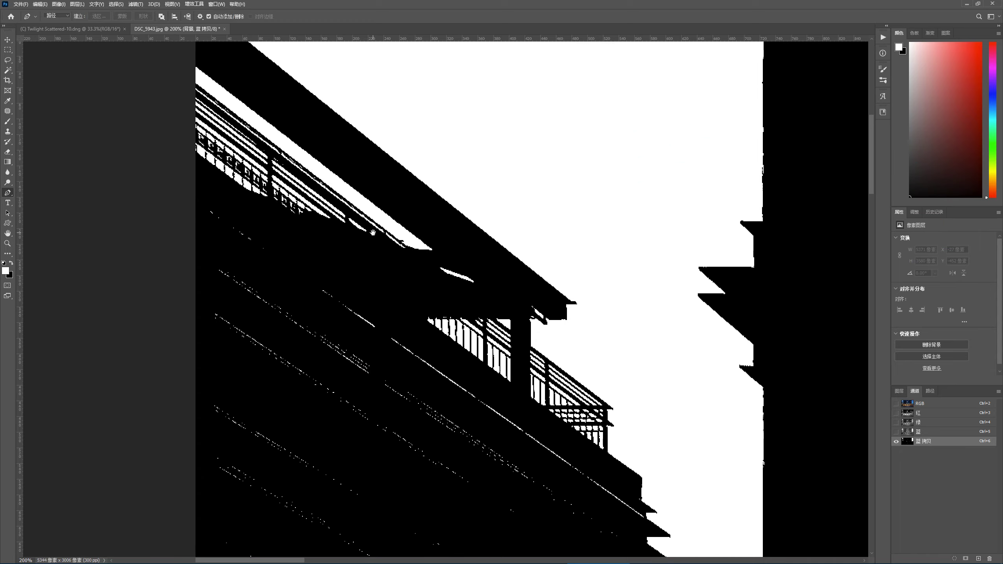
{"action": "left_click", "coordinate": [187, 176]}
{"action": "left_click", "coordinate": [386, 304]}
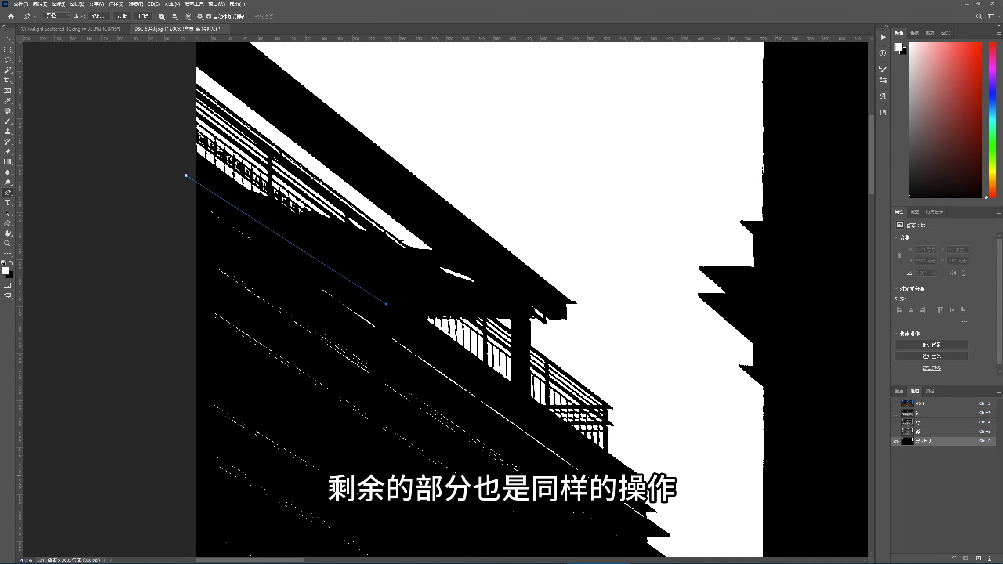
{"action": "left_click", "coordinate": [639, 486]}
{"action": "left_click_drag", "start_coordinate": [585, 414], "coordinate": [578, 394]}
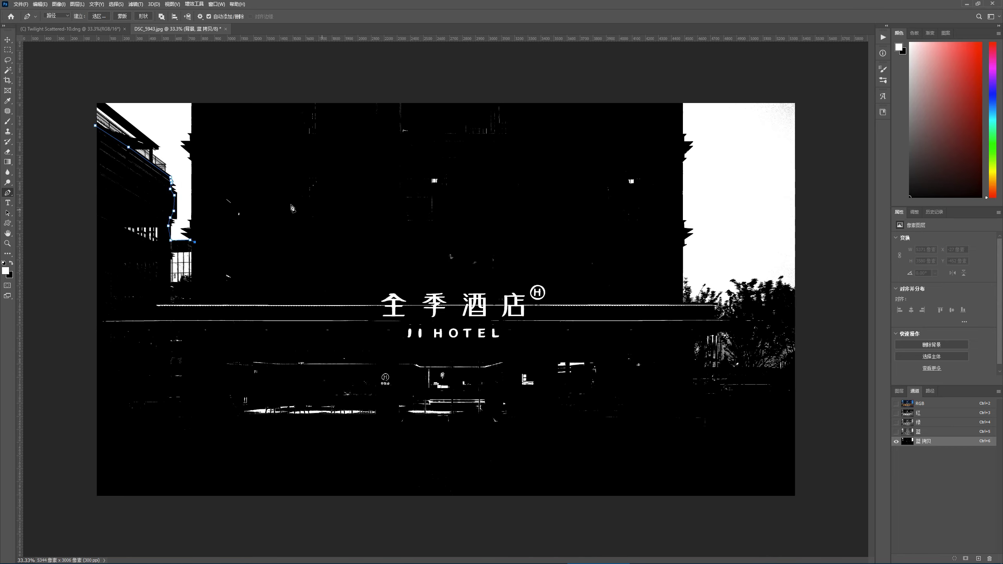
{"action": "left_click", "coordinate": [681, 308]}
{"action": "scroll", "coordinate": [730, 323], "scroll_direction": "up", "scroll_amount": 2}
{"action": "left_click", "coordinate": [566, 309]}
{"action": "left_click", "coordinate": [558, 317]}
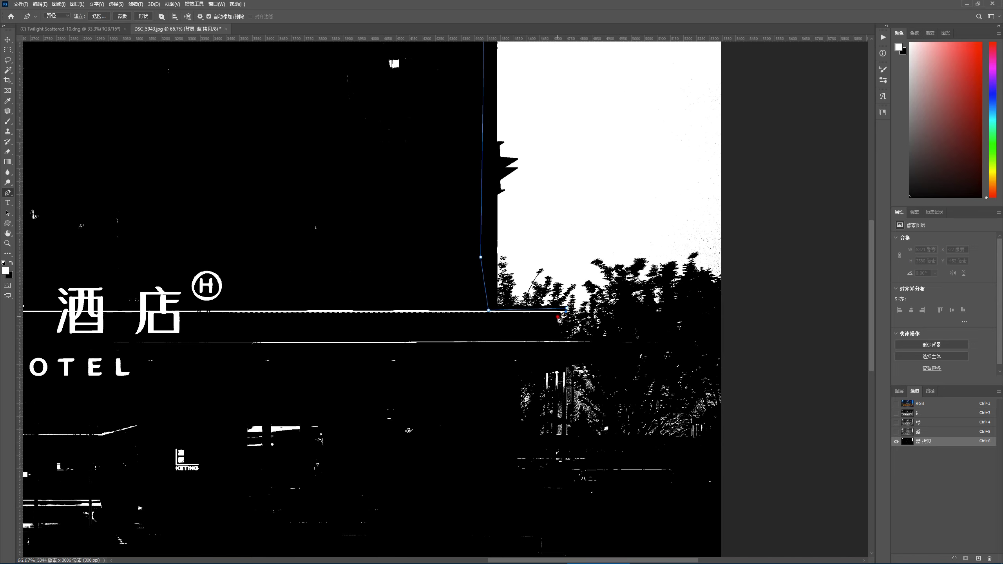
{"action": "left_click", "coordinate": [557, 335]}
{"action": "left_click", "coordinate": [592, 340]}
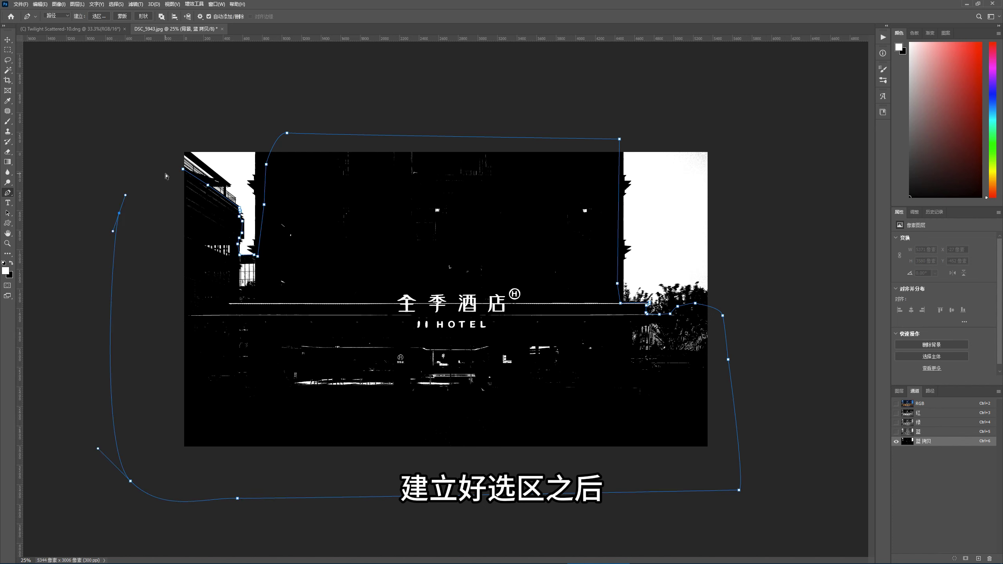
{"action": "key", "text": "ctrl+Delete"}
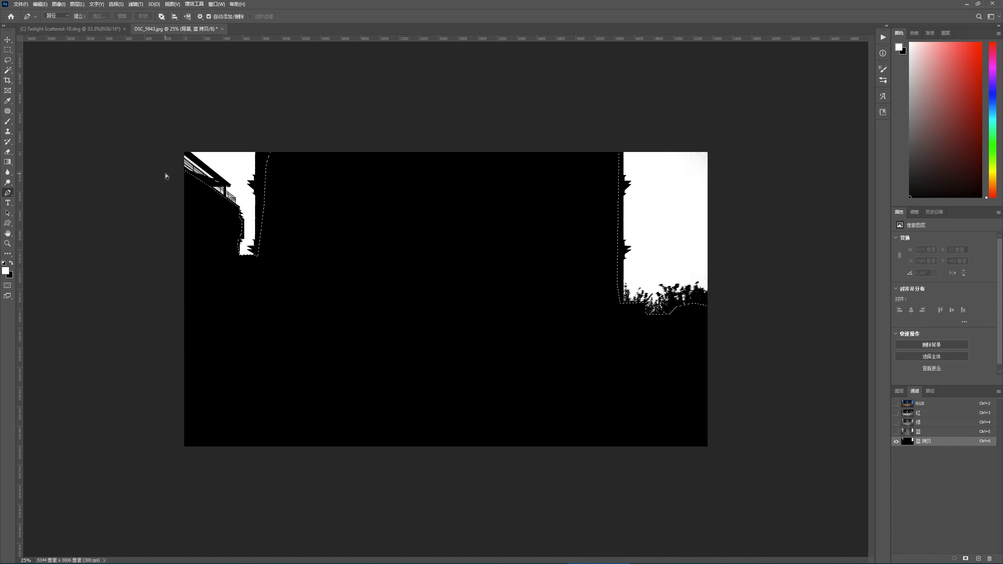
{"action": "key", "text": "ctrl+d"}
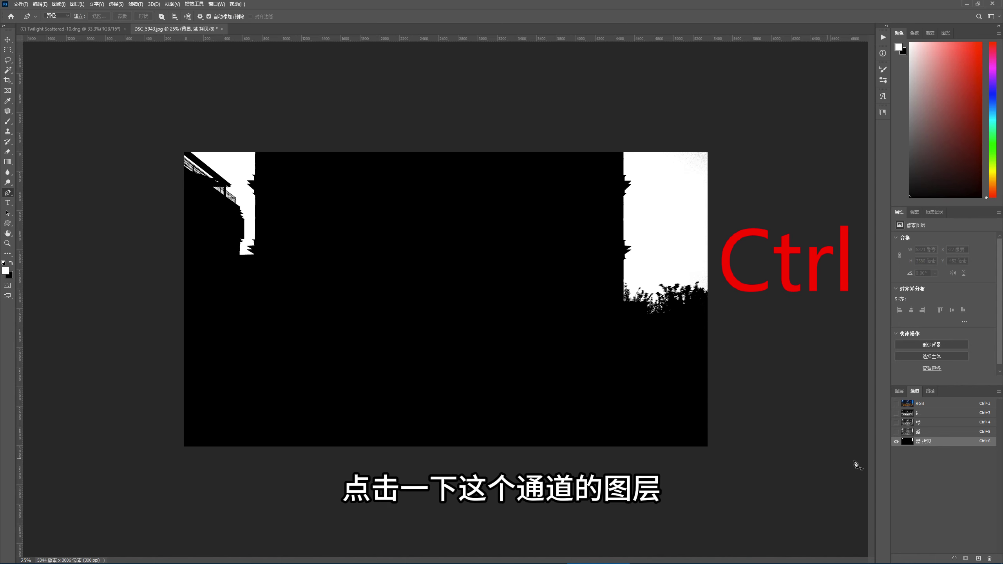
Load Blue copy's white sky as a selection and return to the full-colour channels.
{"action": "left_click", "coordinate": [908, 442], "text": "ctrl"}
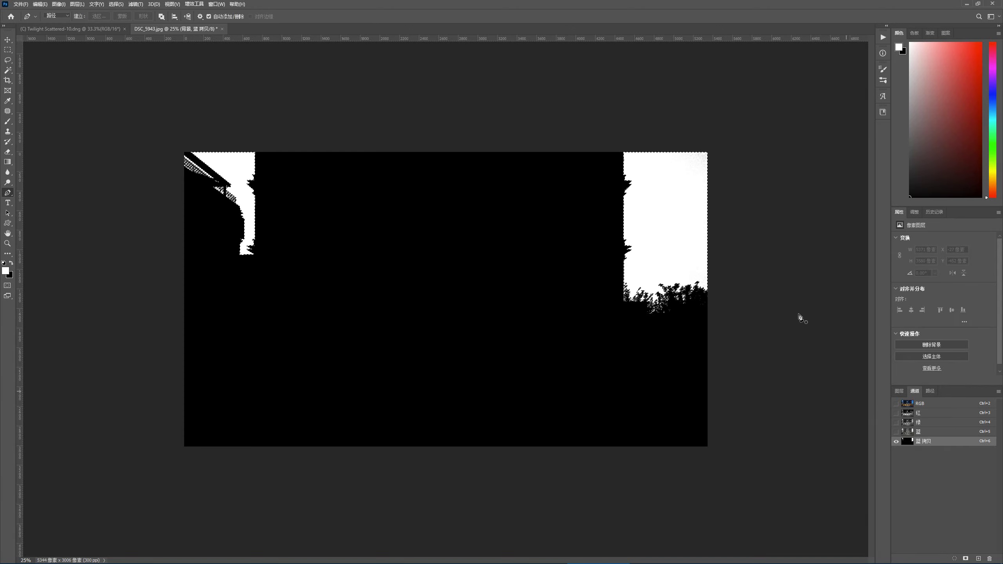
{"action": "left_click", "coordinate": [896, 404]}
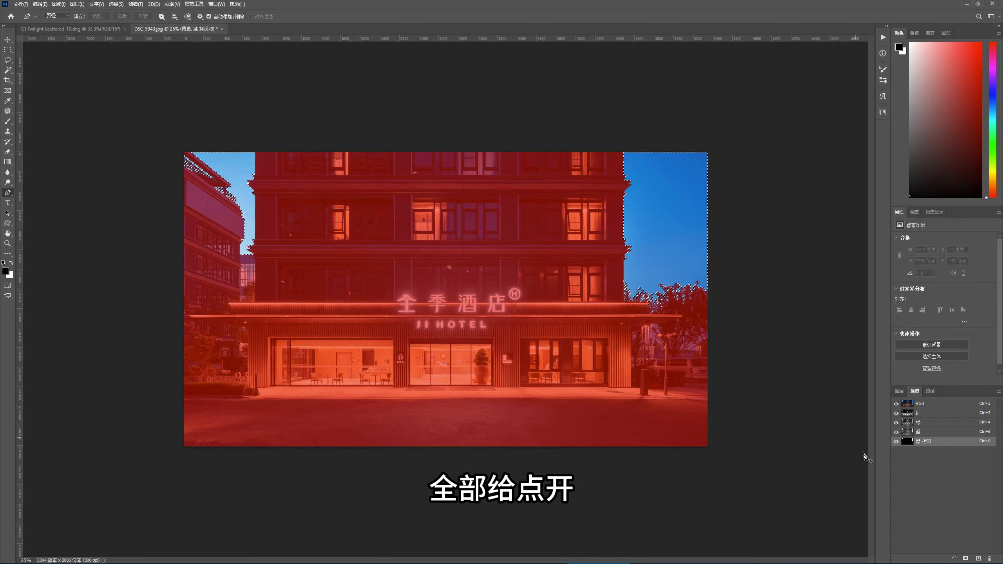
{"action": "left_click", "coordinate": [896, 442]}
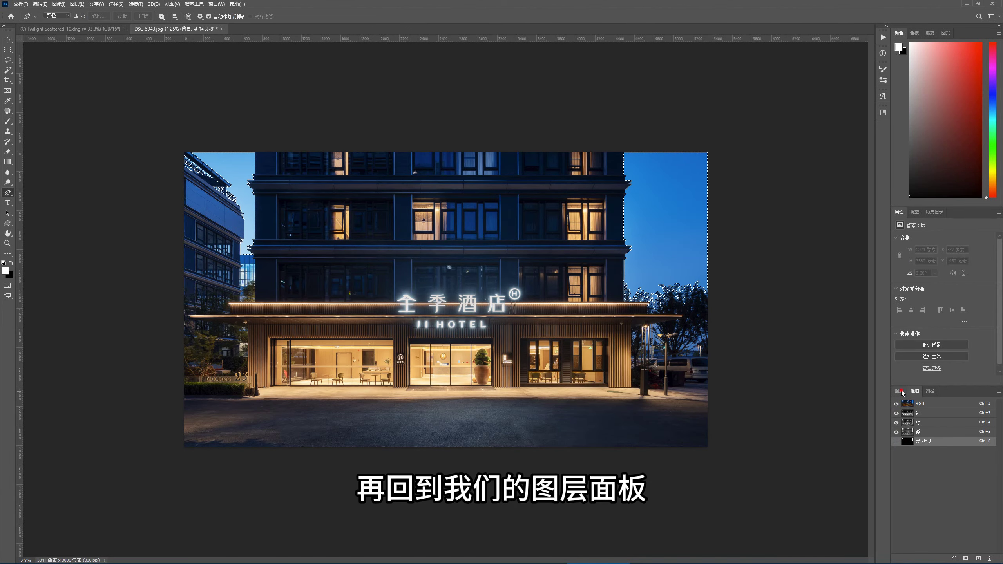
Show the sunset sky layer and add a layer mask from the sky selection.
{"action": "left_click", "coordinate": [900, 391]}
{"action": "left_click", "coordinate": [897, 439]}
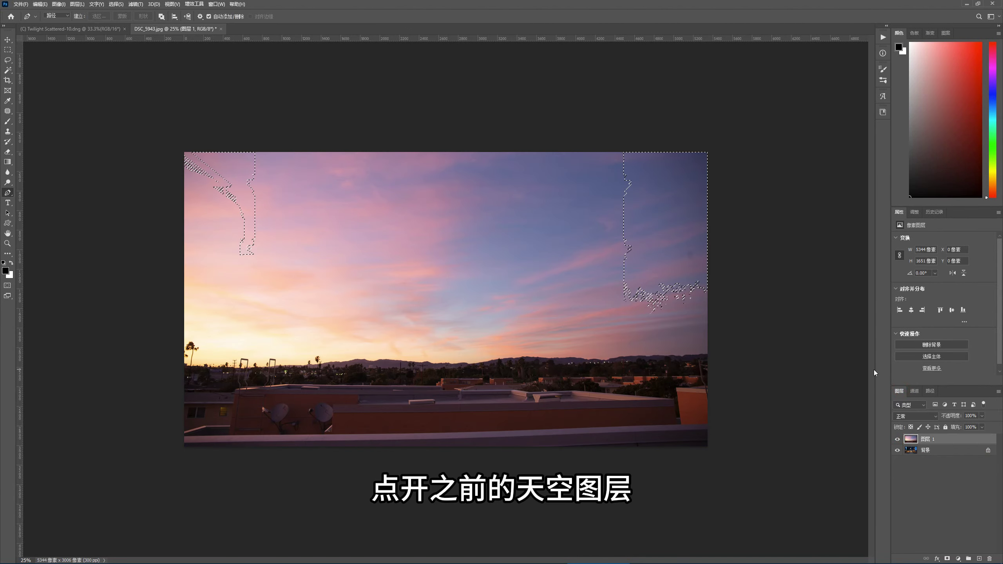
{"action": "left_click", "coordinate": [948, 559]}
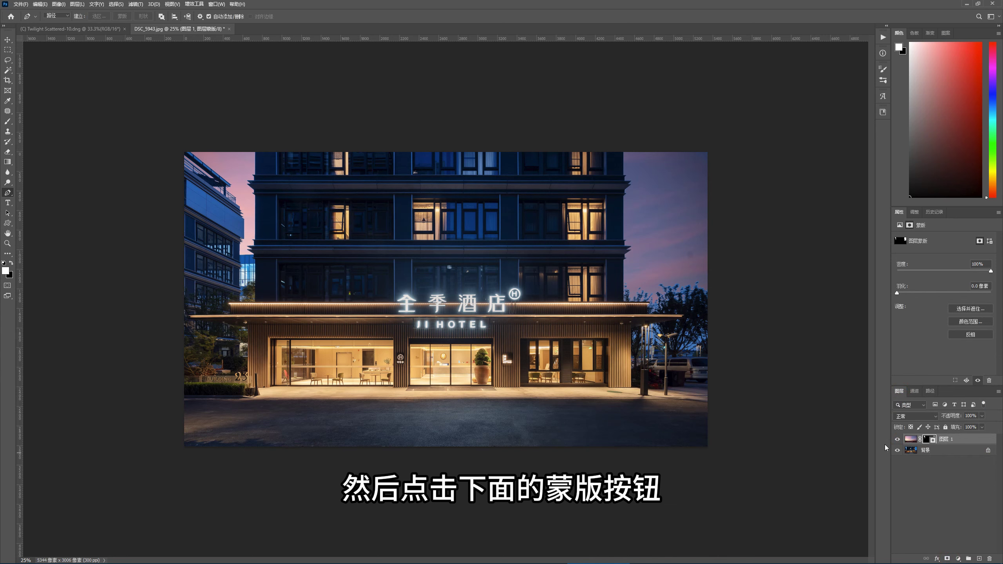
{"action": "key", "text": "ctrl+minus"}
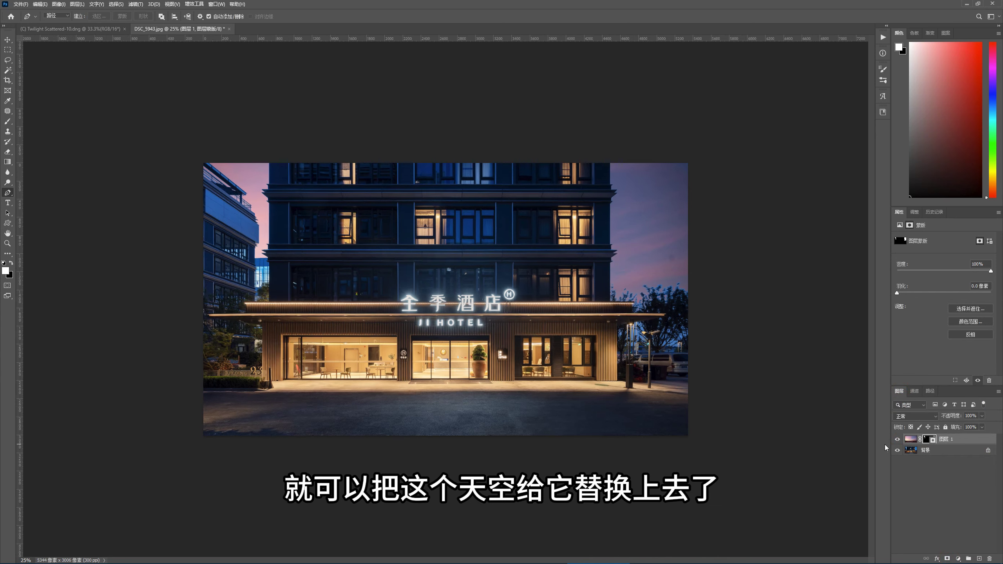
{"action": "key", "text": "ctrl+plus"}
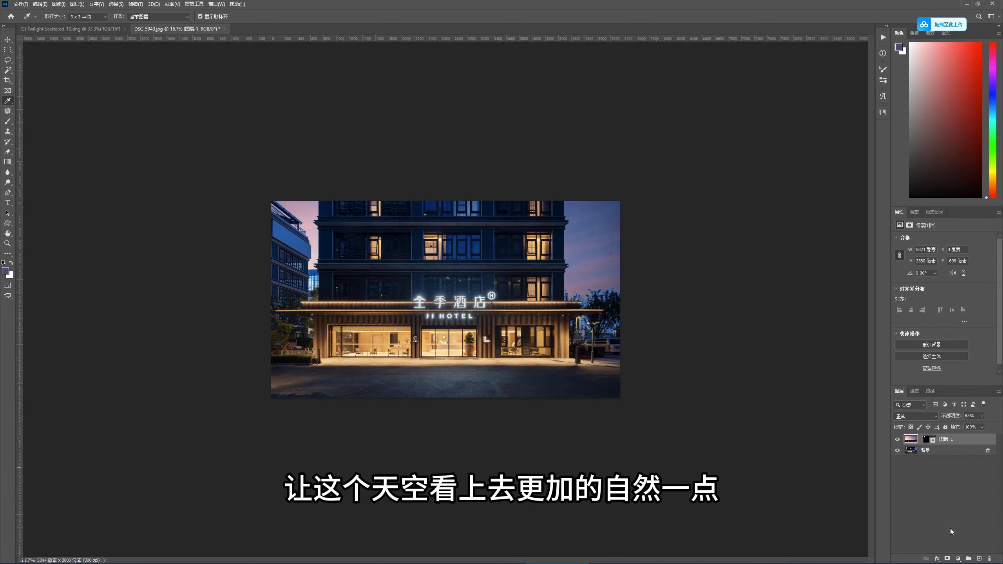
Add a Curves adjustment clipped to the sky layer with a gentle S-curve.
{"action": "left_click", "coordinate": [959, 559]}
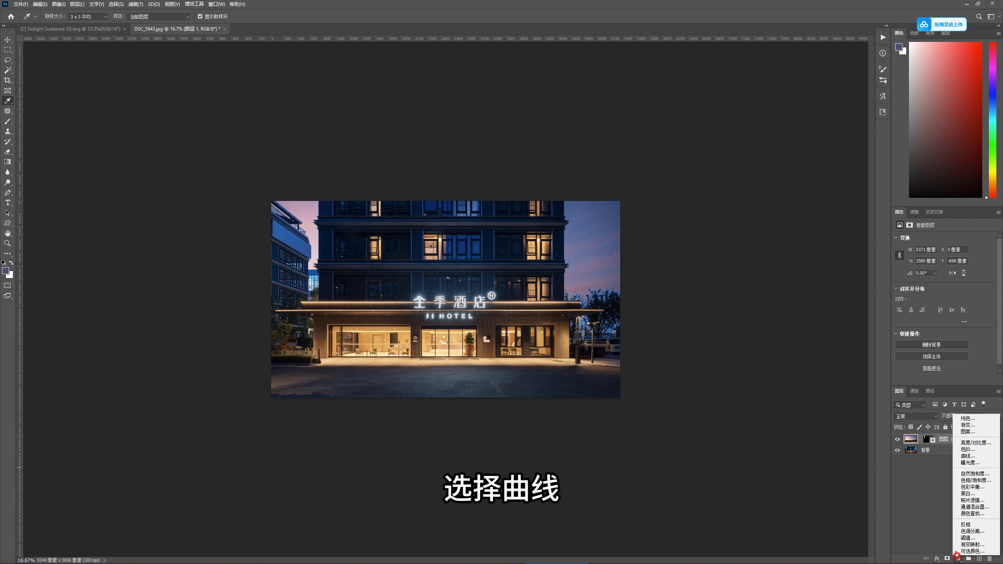
{"action": "left_click", "coordinate": [968, 456]}
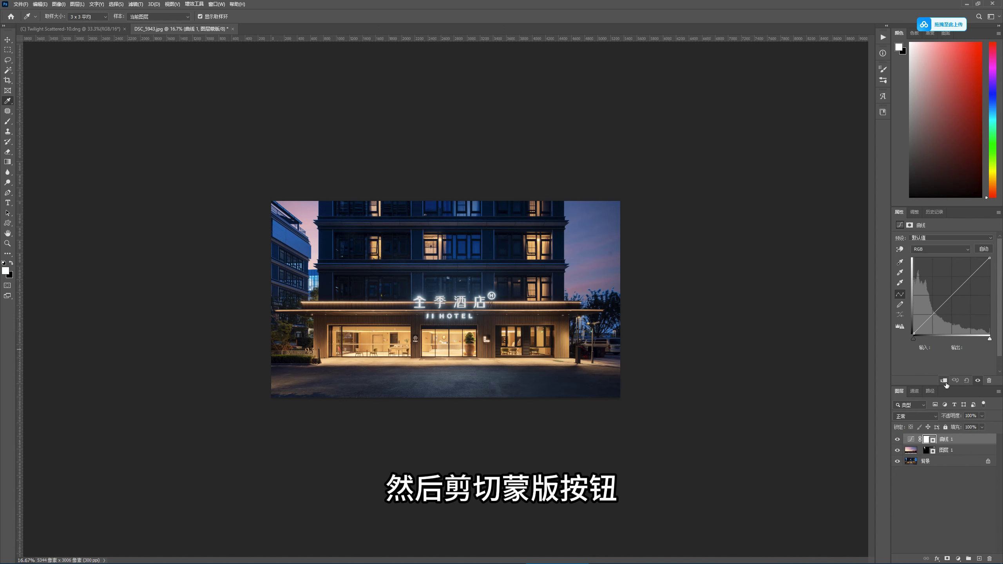
{"action": "left_click", "coordinate": [945, 381]}
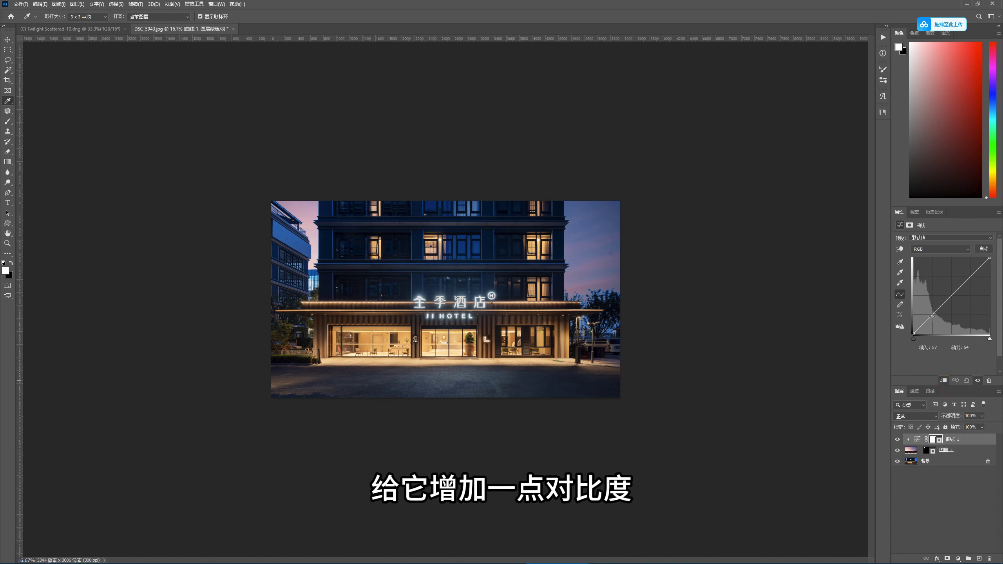
{"action": "left_click_drag", "start_coordinate": [933, 316], "coordinate": [933, 321]}
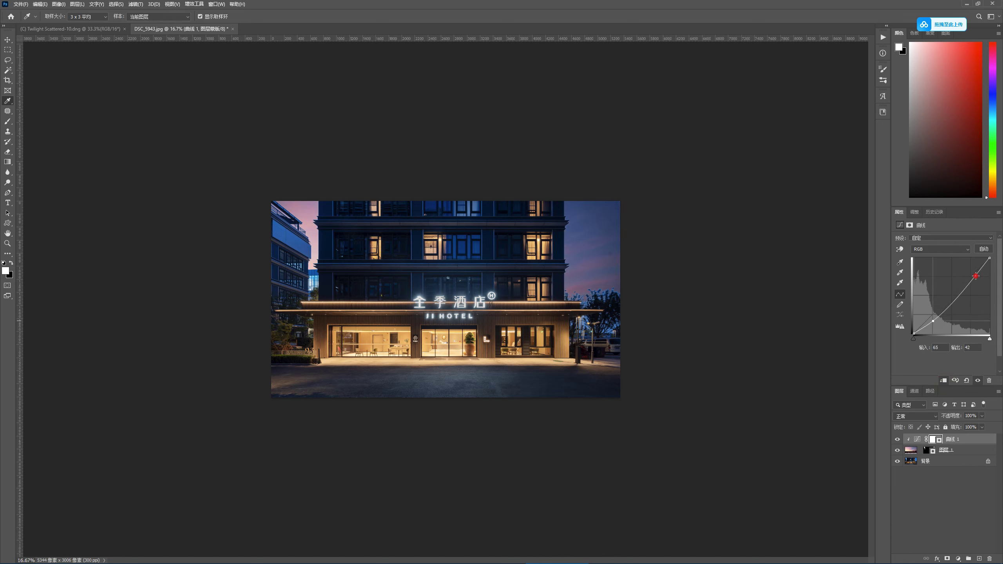
{"action": "left_click_drag", "start_coordinate": [976, 276], "coordinate": [971, 270]}
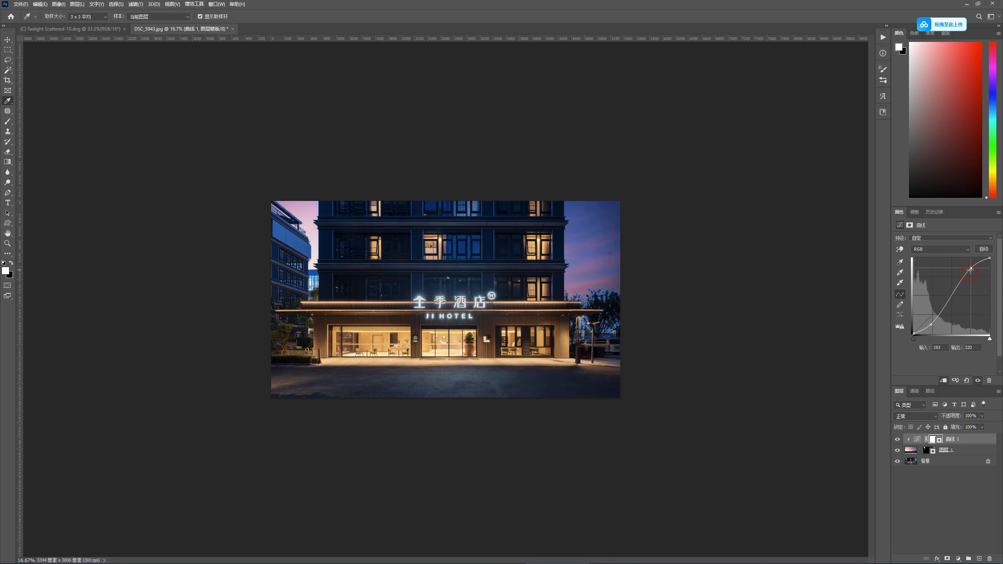
{"action": "left_click_drag", "start_coordinate": [932, 326], "coordinate": [933, 323]}
{"action": "left_click_drag", "start_coordinate": [972, 270], "coordinate": [972, 269]}
Lower the sky layer's opacity to 75%.
{"action": "left_click", "coordinate": [911, 450]}
{"action": "left_click_drag", "start_coordinate": [960, 416], "coordinate": [951, 417]}
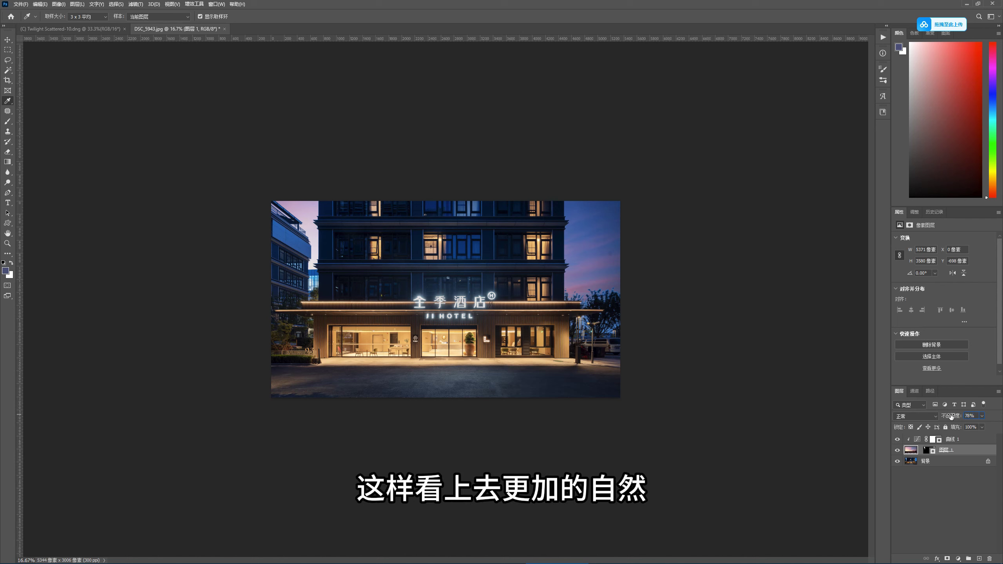
{"action": "left_click_drag", "start_coordinate": [951, 416], "coordinate": [957, 417]}
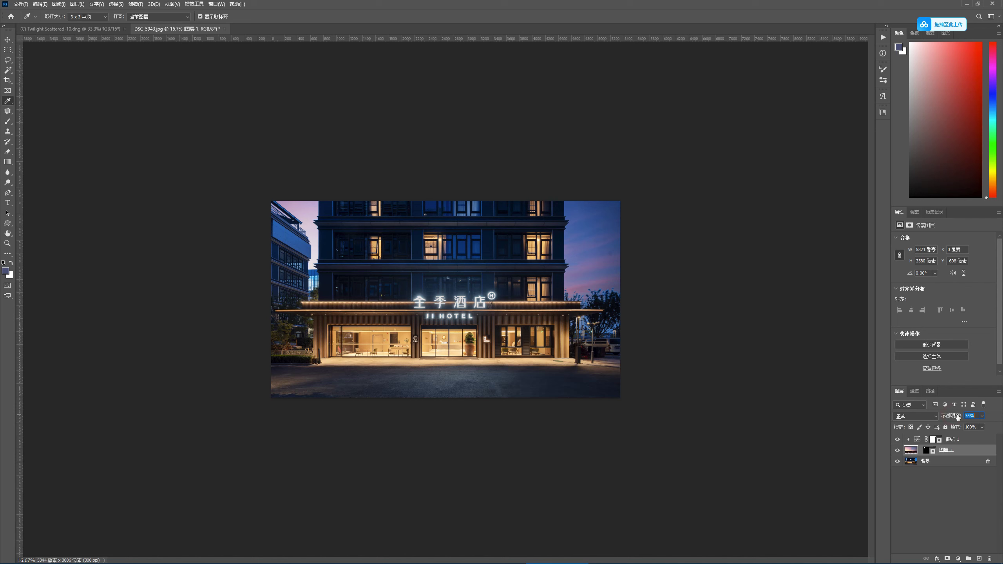
{"action": "key", "text": "Return"}
{"action": "key", "text": "ctrl+minus"}
Add a new layer above the curves and fill it with deep blue sampled from a window.
{"action": "left_click", "coordinate": [963, 439]}
{"action": "left_click", "coordinate": [980, 559]}
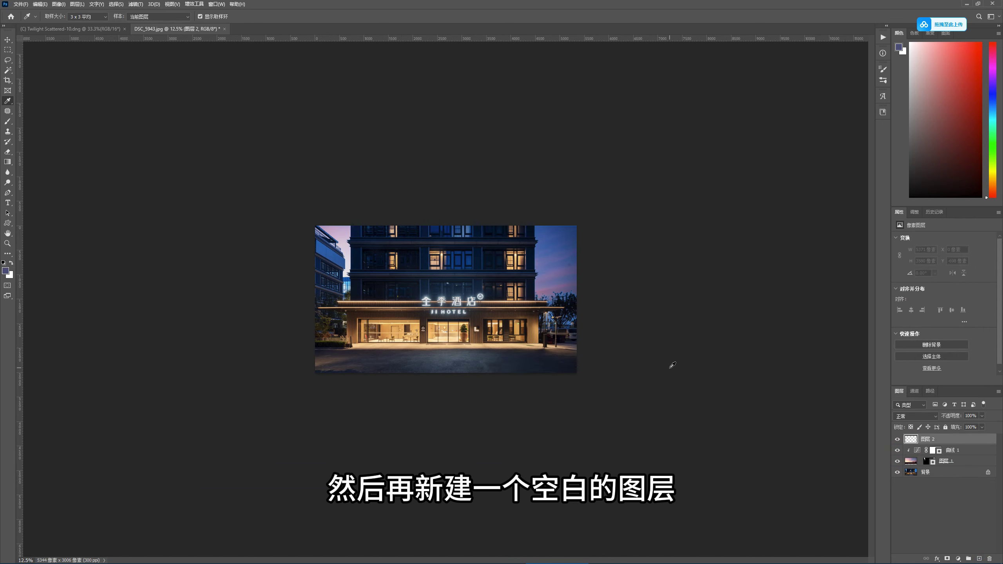
{"action": "key", "text": "alt+shift+bracketleft"}
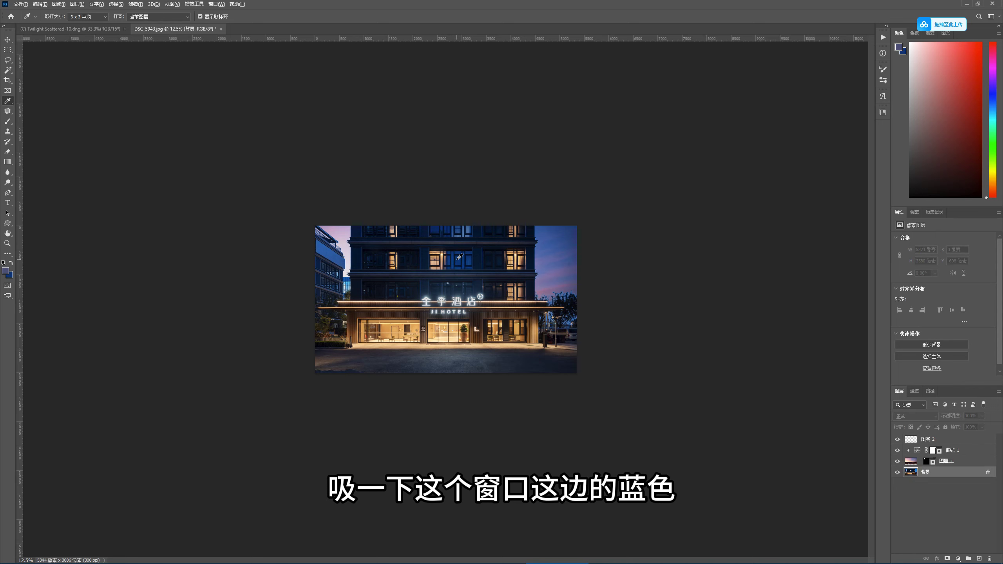
{"action": "left_click", "coordinate": [458, 260]}
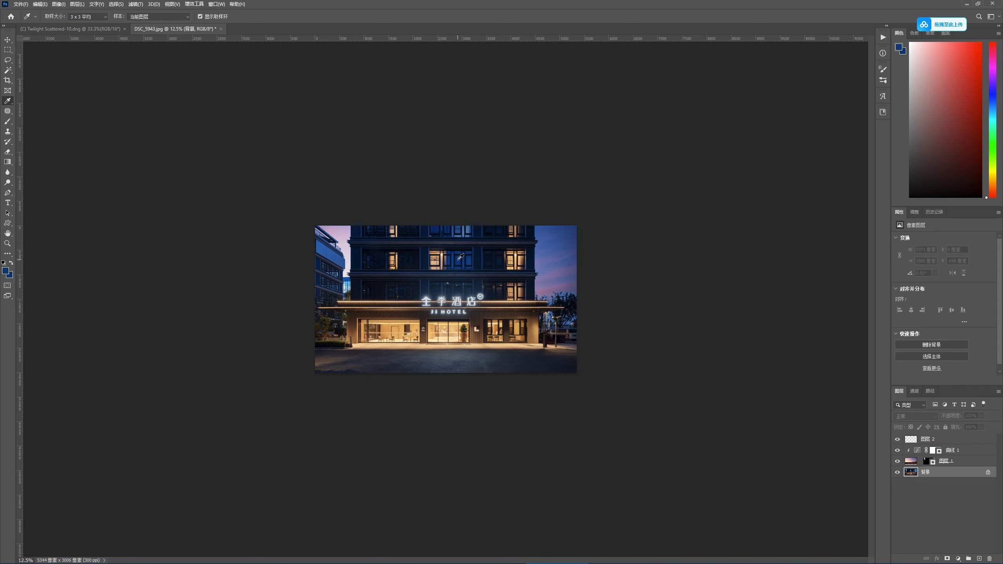
{"action": "left_click", "coordinate": [904, 442]}
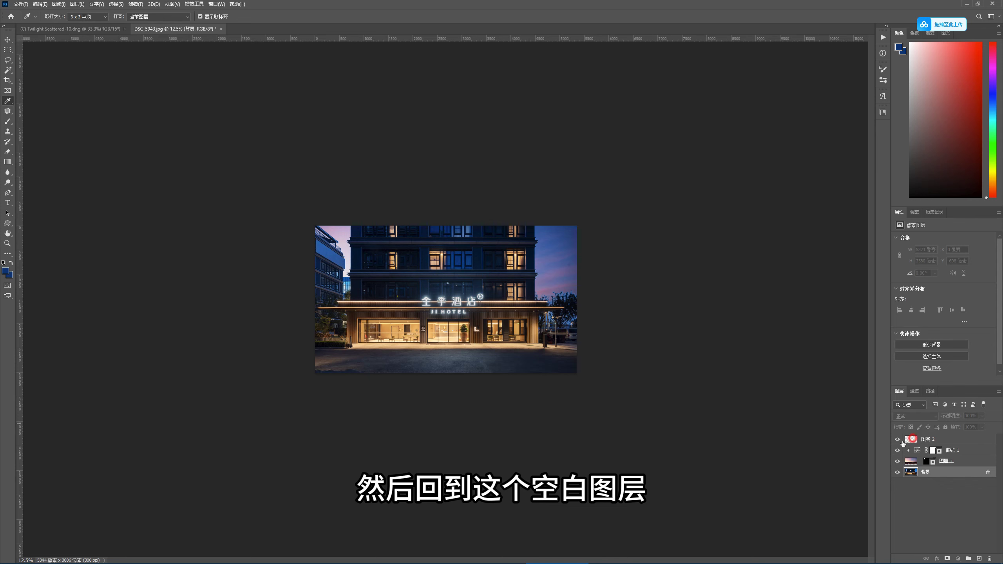
{"action": "key", "text": "alt+Delete"}
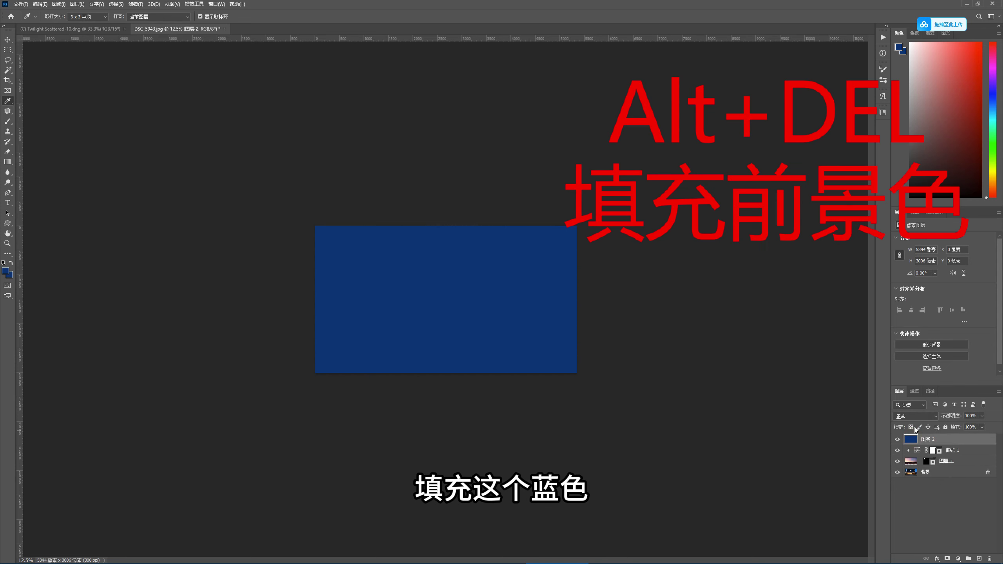
Set the blue layer to Soft Light blend mode at 10% opacity.
{"action": "left_click", "coordinate": [915, 417]}
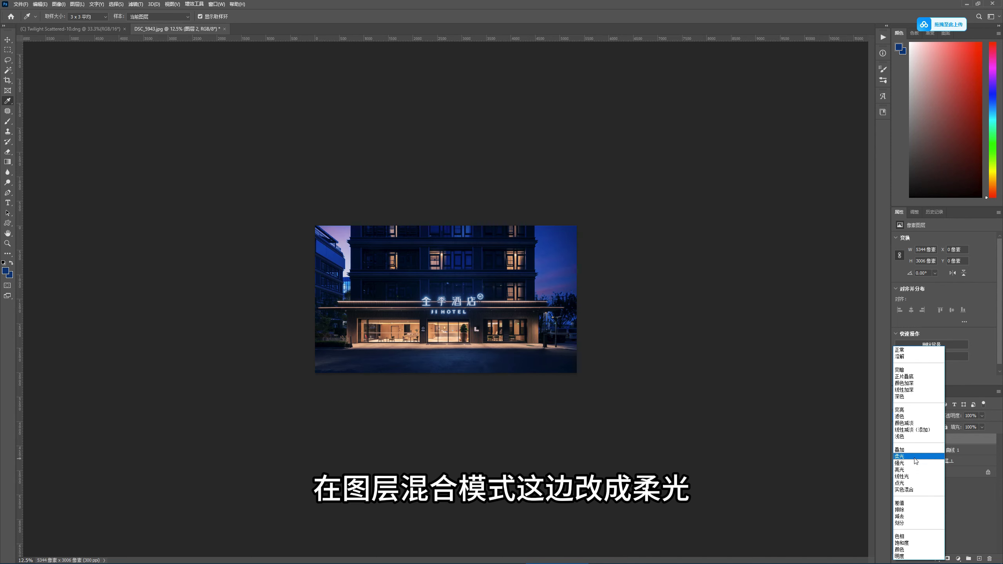
{"action": "left_click", "coordinate": [909, 457]}
{"action": "left_click_drag", "start_coordinate": [960, 418], "coordinate": [945, 418]}
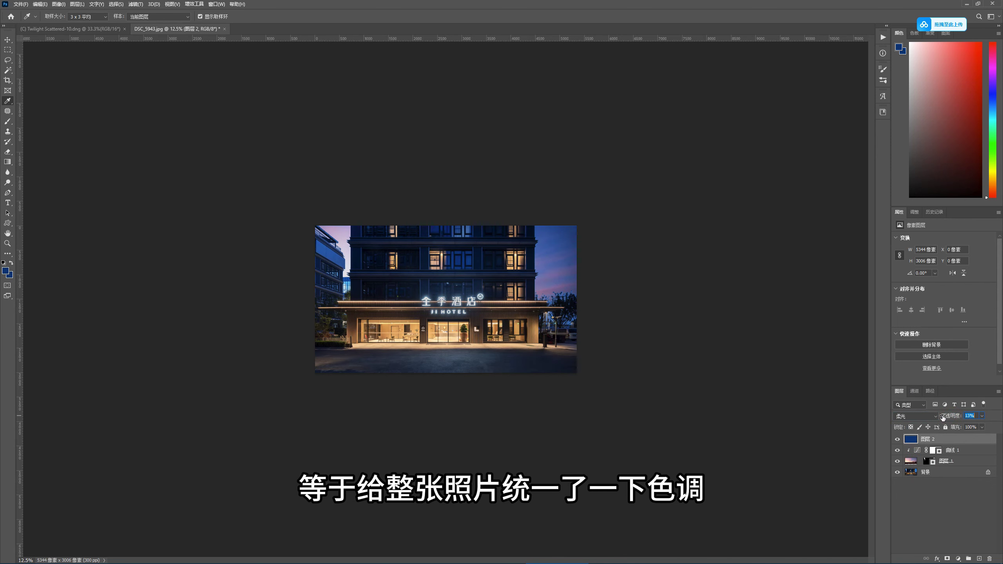
{"action": "left_click", "coordinate": [897, 440]}
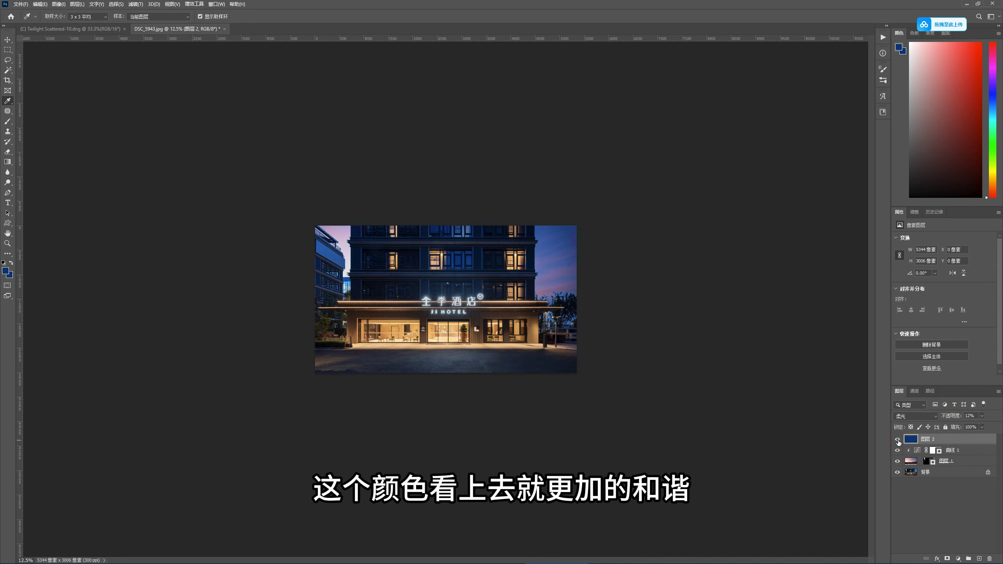
{"action": "left_click_drag", "start_coordinate": [955, 419], "coordinate": [908, 455]}
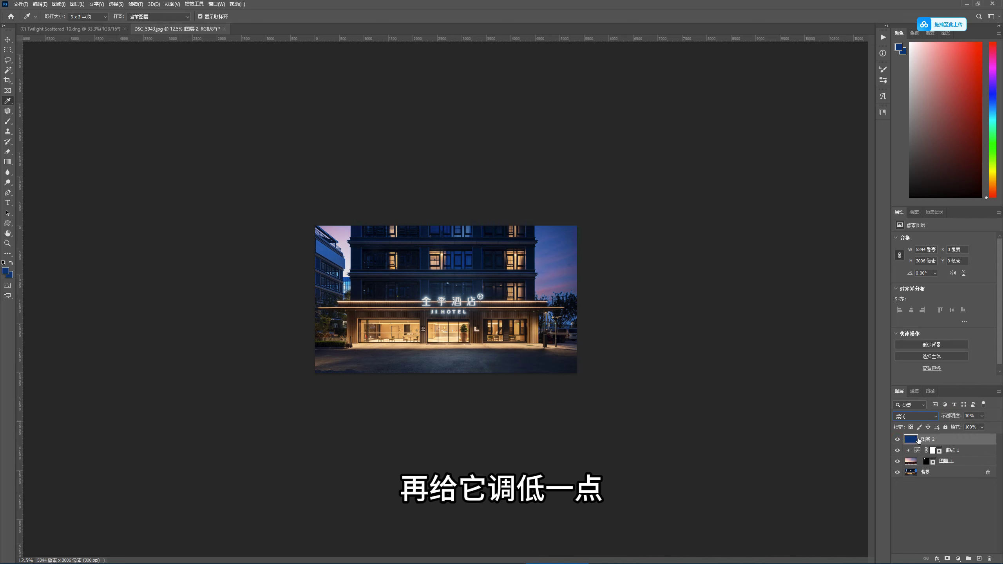
Add a Hue/Saturation layer clipped to blue layer 图层 2, set Hue +70, and compare the result.
{"action": "left_click", "coordinate": [958, 559]}
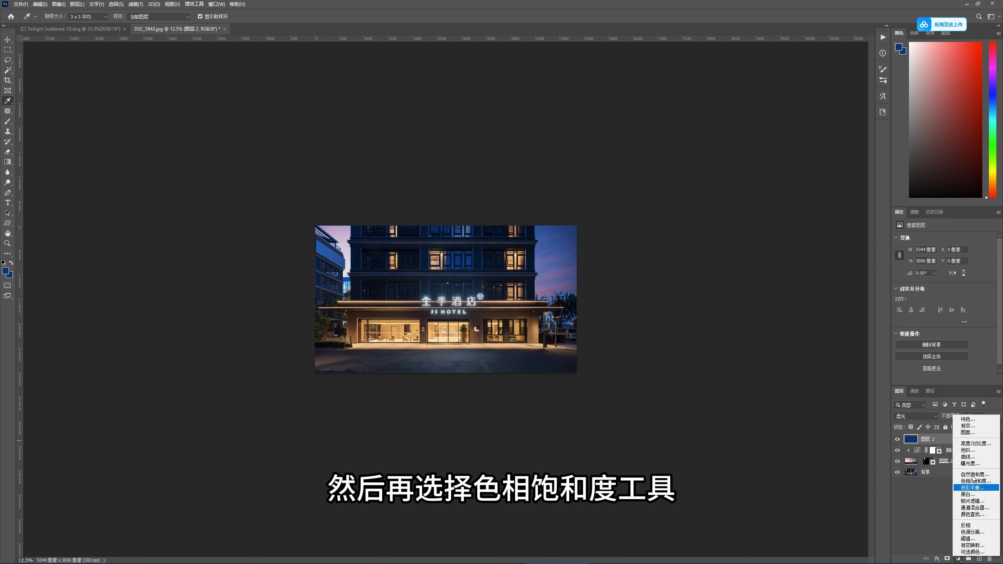
{"action": "left_click", "coordinate": [976, 481]}
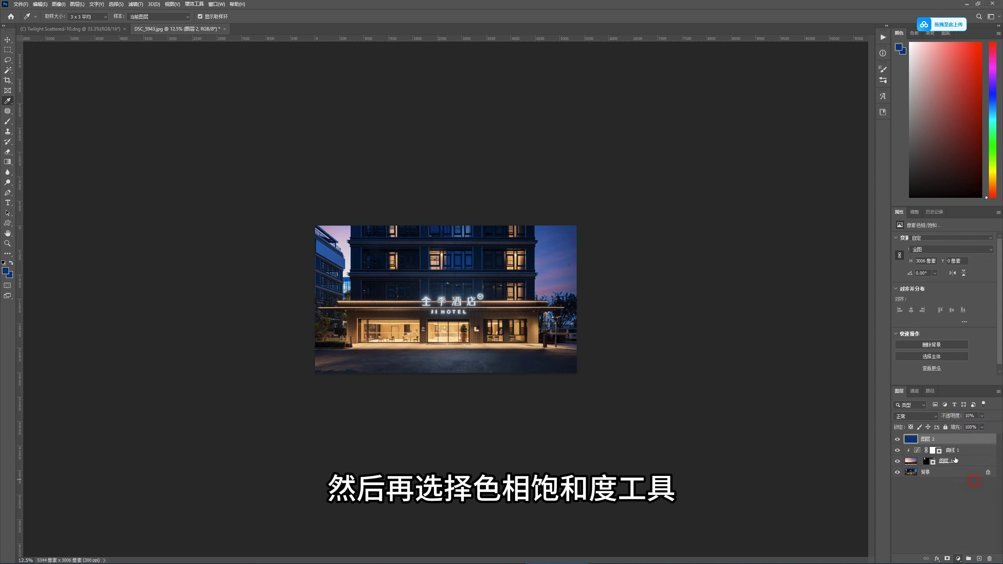
{"action": "left_click", "coordinate": [948, 381]}
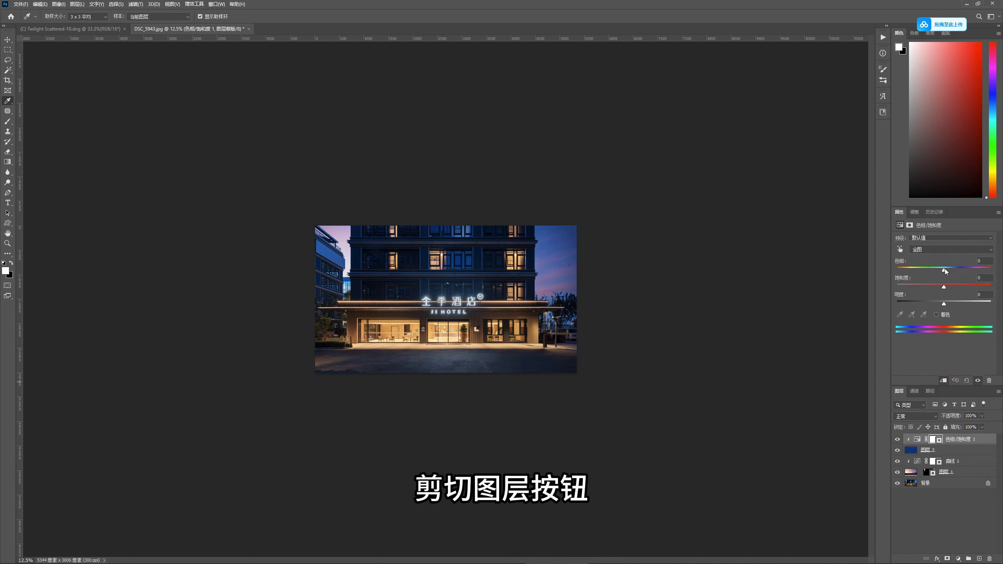
{"action": "left_click_drag", "start_coordinate": [944, 270], "coordinate": [970, 270]}
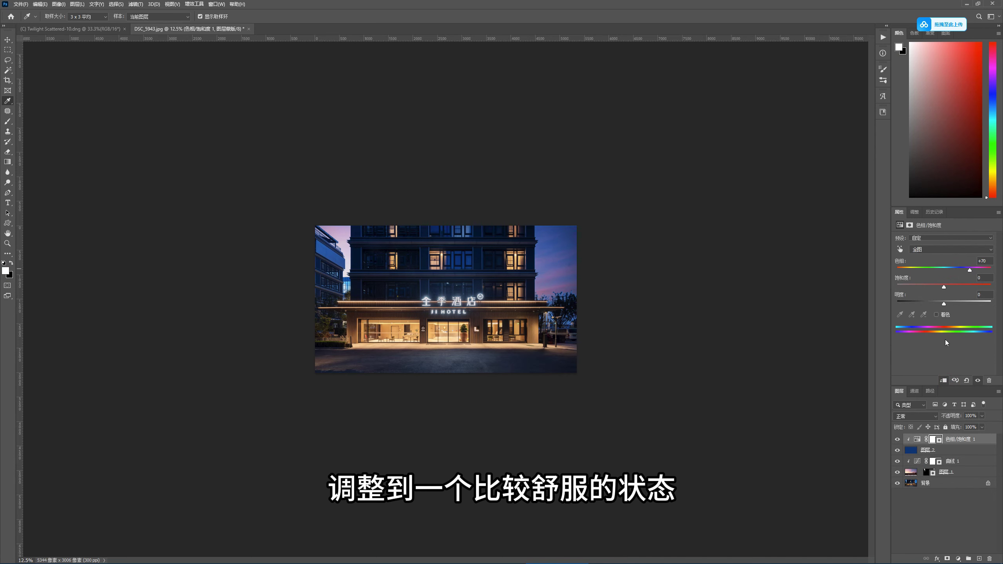
{"action": "left_click", "coordinate": [898, 451]}
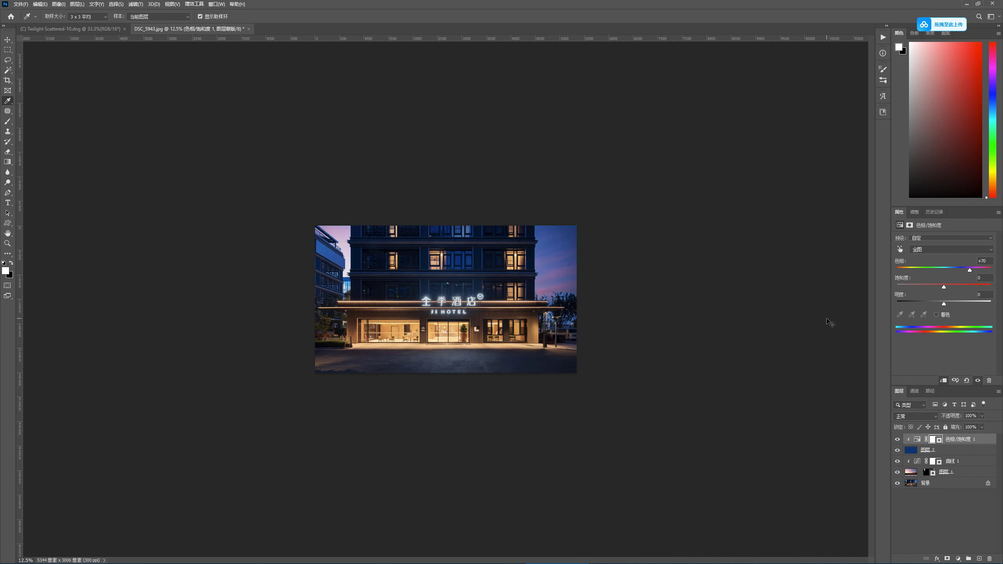
{"action": "key", "text": "ctrl+plus"}
{"action": "key", "text": "ctrl+plus"}
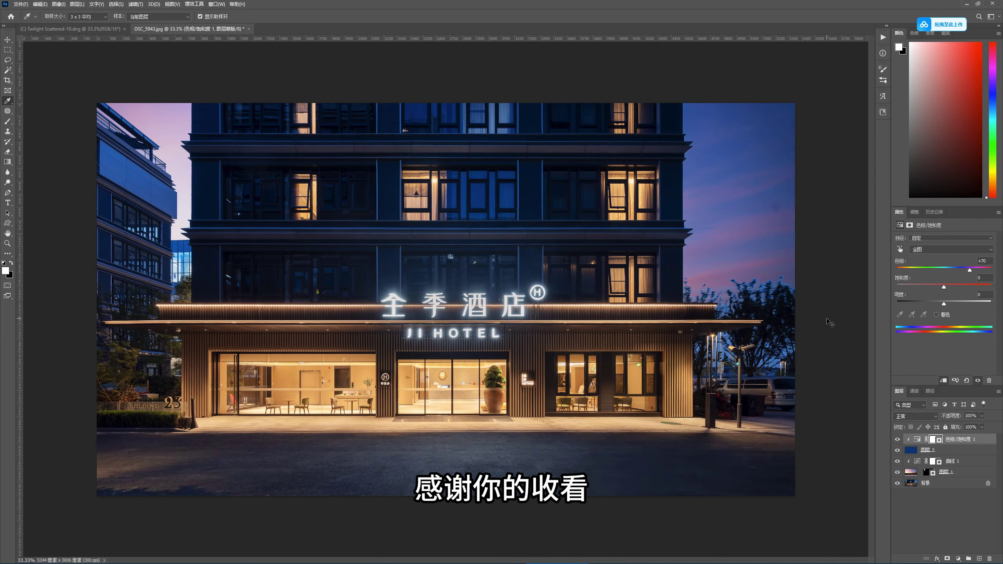